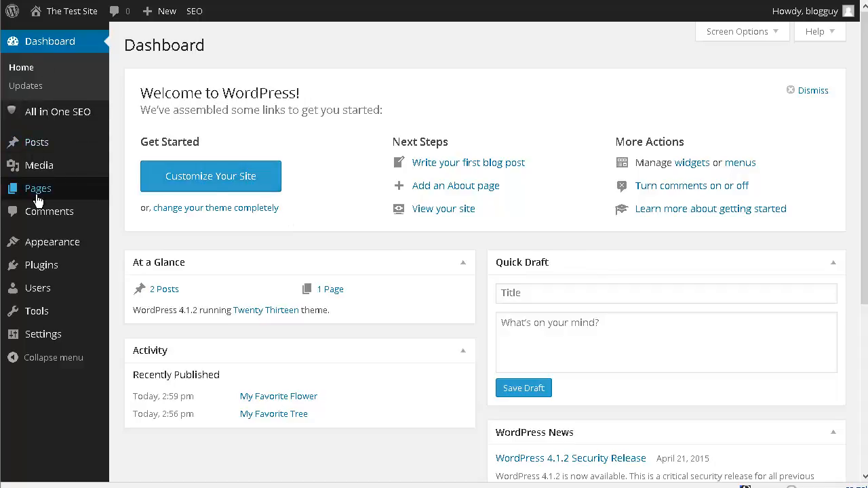
Step: Change the title of the existing My Home Page page to "All About Plants and Trees" and update the page
{"action": "mouse_move", "coordinate": [37, 197]}
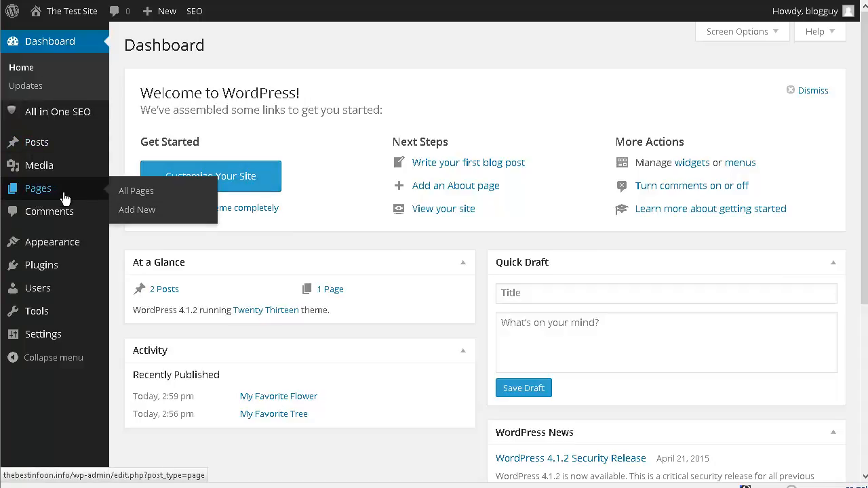
{"action": "left_click", "coordinate": [136, 191]}
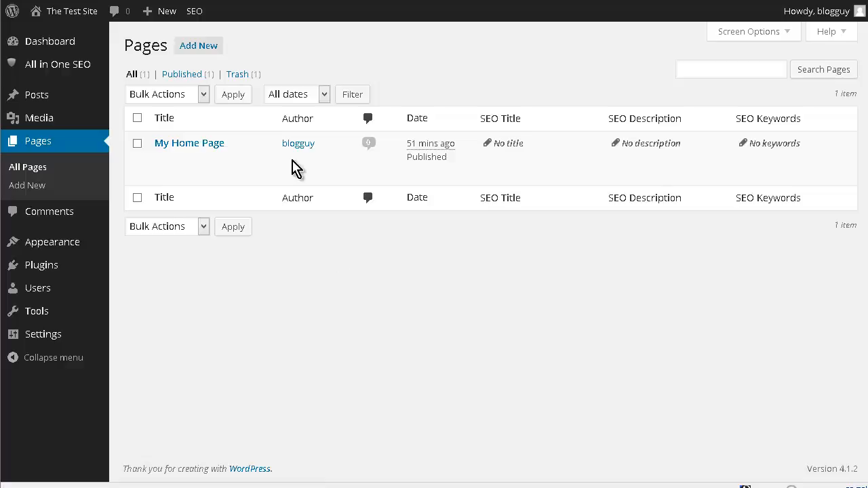
{"action": "mouse_move", "coordinate": [209, 168]}
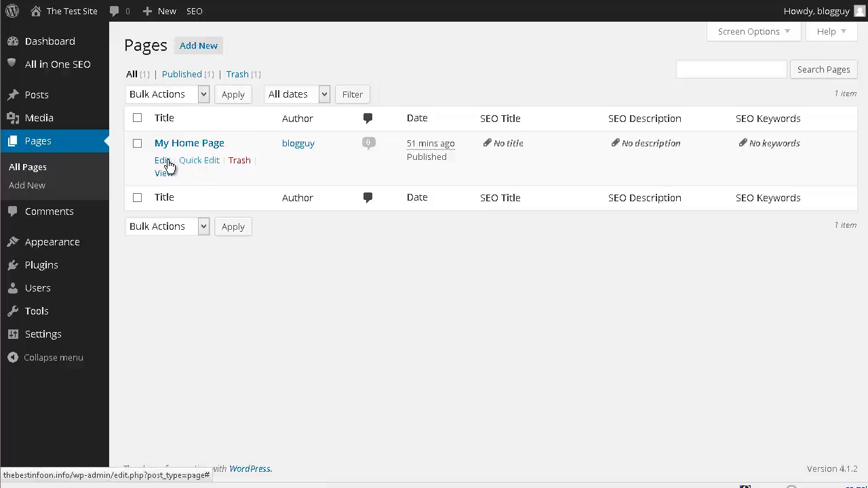
{"action": "left_click", "coordinate": [166, 162]}
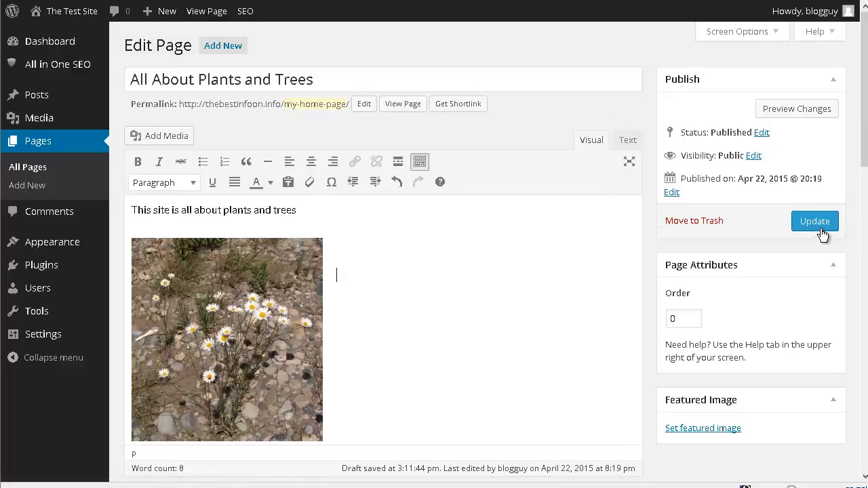
{"action": "left_click", "coordinate": [822, 233]}
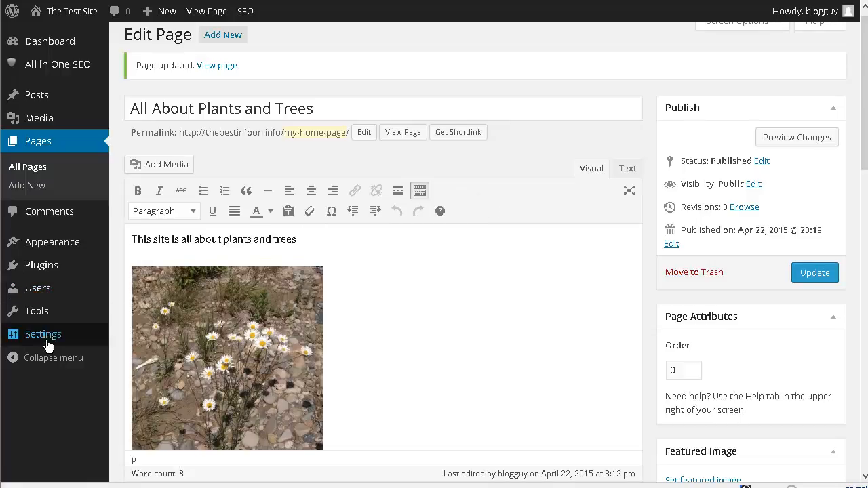
Step: Set the site's front page to the static page "All About Plants and Trees" and save the reading settings
{"action": "mouse_move", "coordinate": [49, 341]}
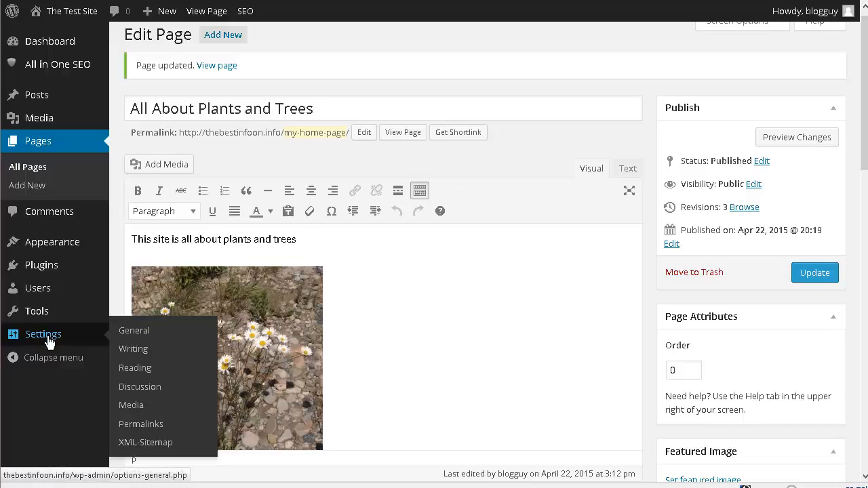
{"action": "left_click", "coordinate": [135, 368]}
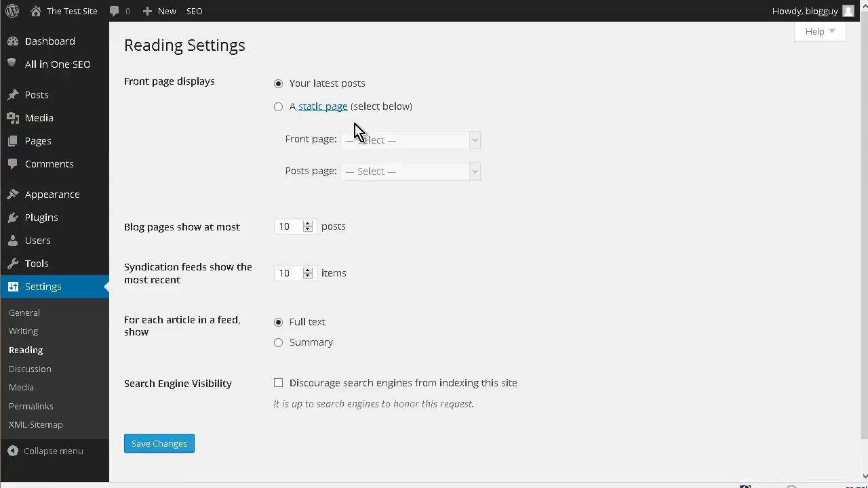
{"action": "left_click", "coordinate": [321, 128]}
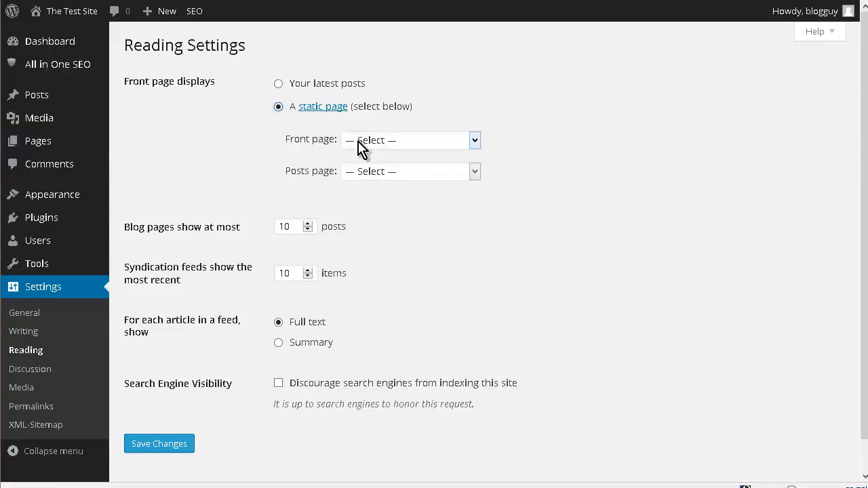
{"action": "left_click", "coordinate": [407, 142]}
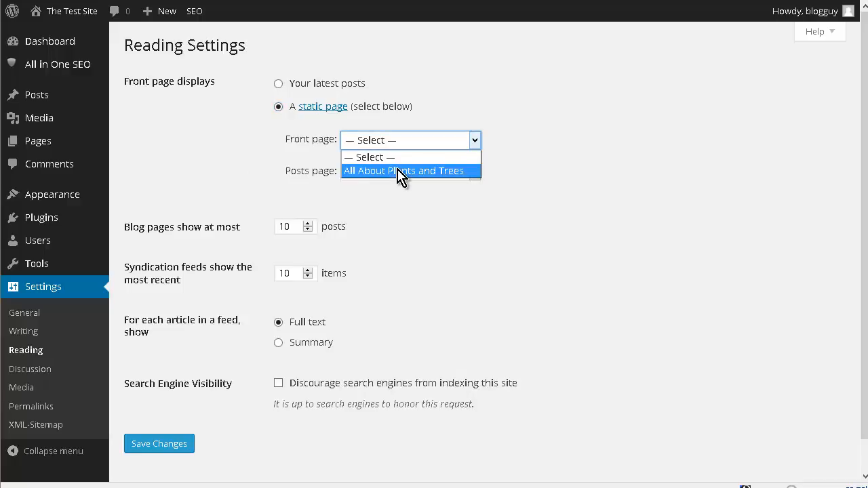
{"action": "left_click", "coordinate": [402, 174]}
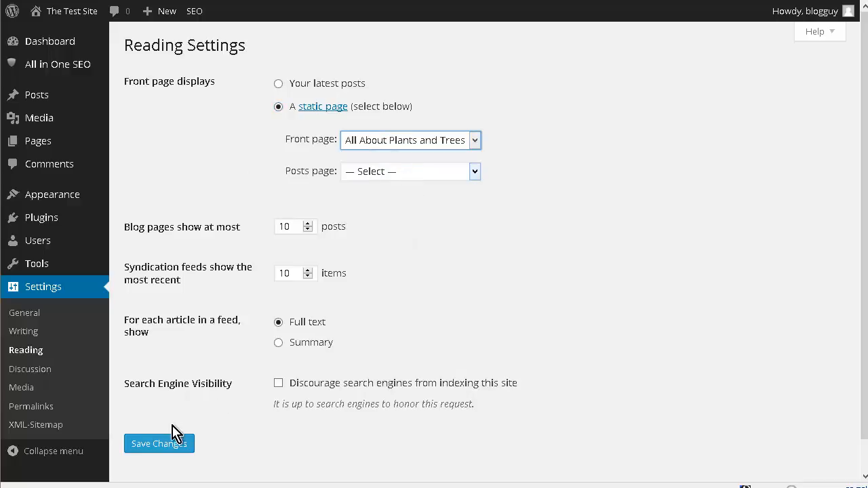
{"action": "left_click", "coordinate": [175, 448]}
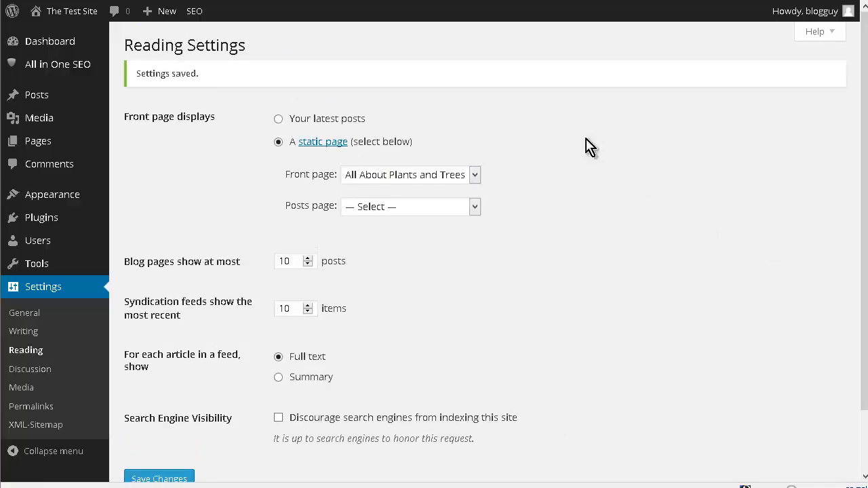
Step: Visit the live site and examine the new front page and its sidebar of recent posts, archives and categories
{"action": "mouse_move", "coordinate": [52, 11]}
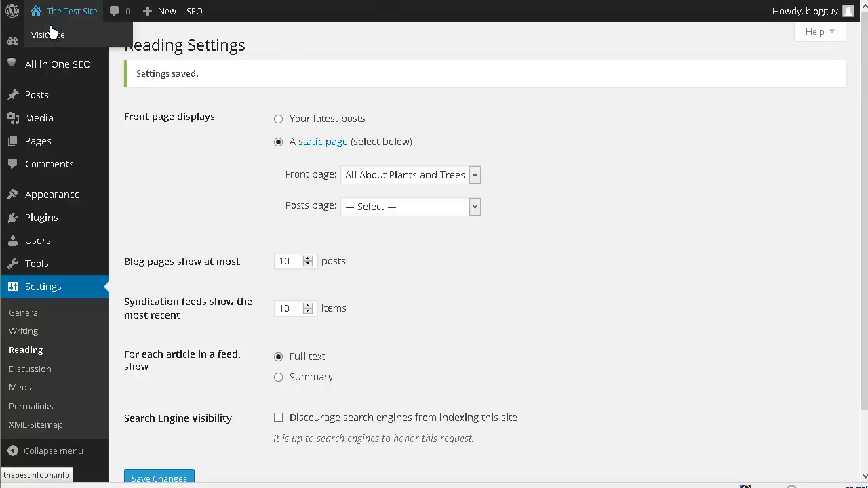
{"action": "left_click", "coordinate": [68, 42]}
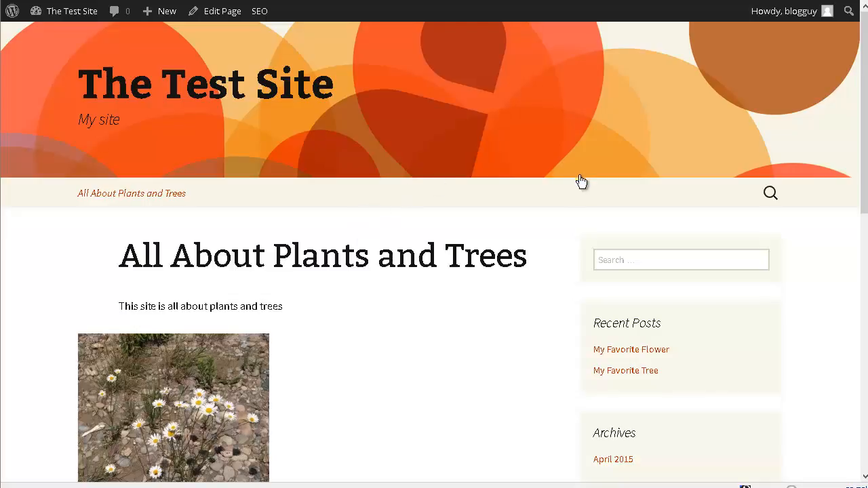
{"action": "scroll", "coordinate": [577, 184], "scroll_direction": "down", "scroll_amount": 1}
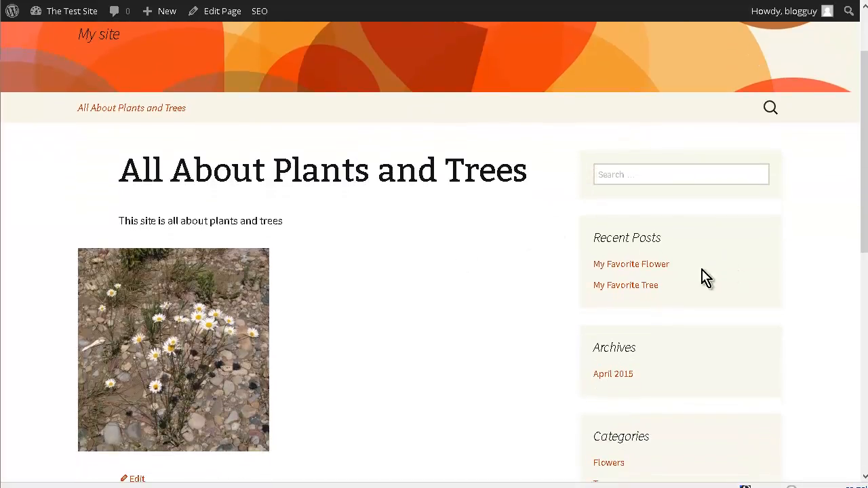
{"action": "scroll", "coordinate": [424, 219], "scroll_direction": "down", "scroll_amount": 1}
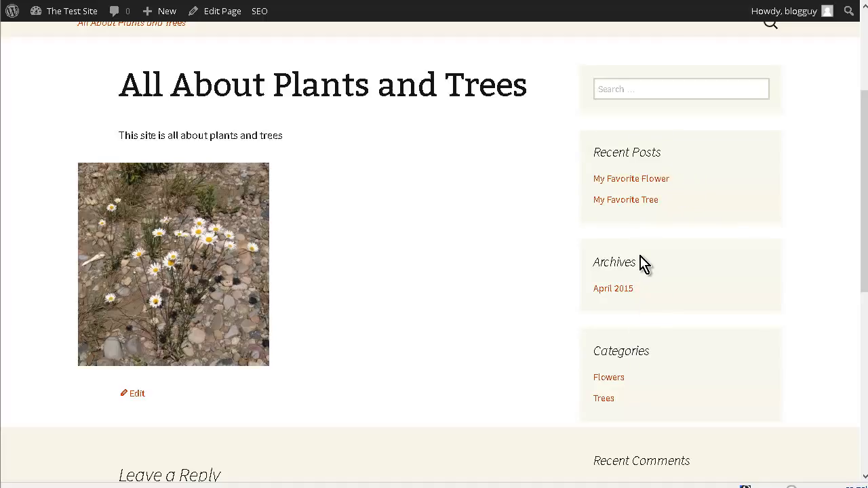
{"action": "scroll", "coordinate": [368, 246], "scroll_direction": "up", "scroll_amount": 3}
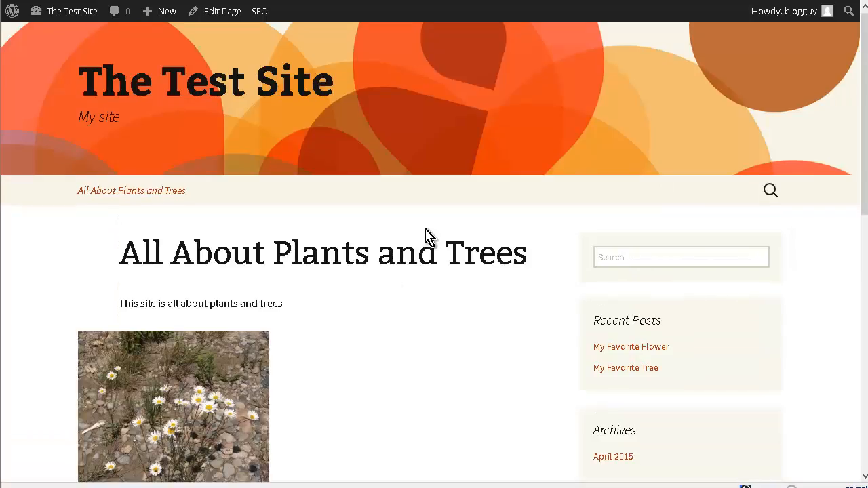
{"action": "scroll", "coordinate": [428, 236], "scroll_direction": "down", "scroll_amount": 2}
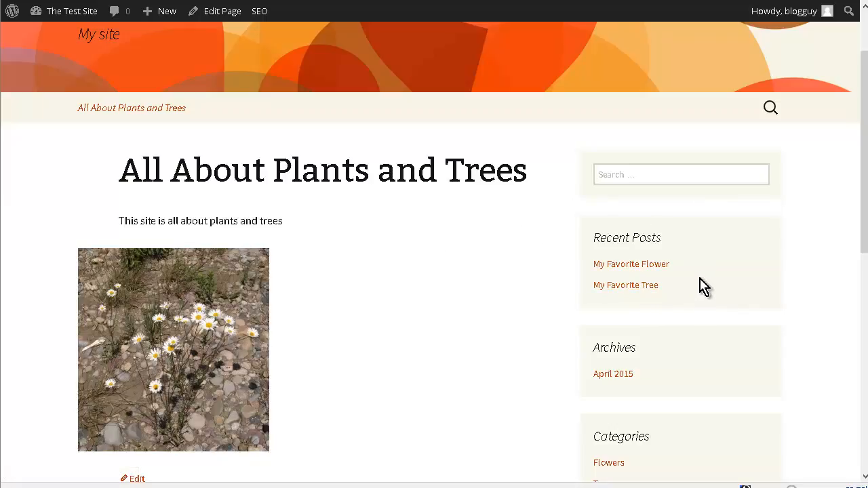
{"action": "scroll", "coordinate": [633, 244], "scroll_direction": "up", "scroll_amount": 2}
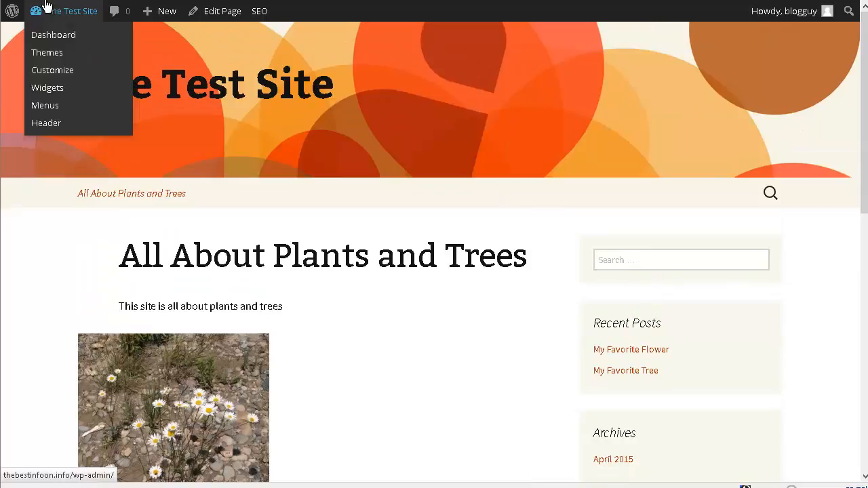
Step: Create a new page titled "Shade Trees, Flowering Trees, And Evergreen Trees For Landscape Specimen Growing" containing the shade tree article
{"action": "mouse_move", "coordinate": [46, 20]}
{"action": "left_click", "coordinate": [47, 37]}
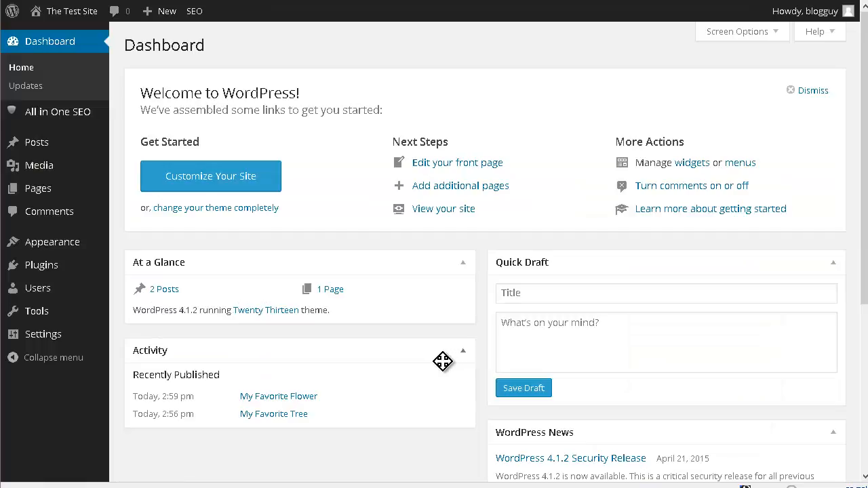
{"action": "mouse_move", "coordinate": [34, 194]}
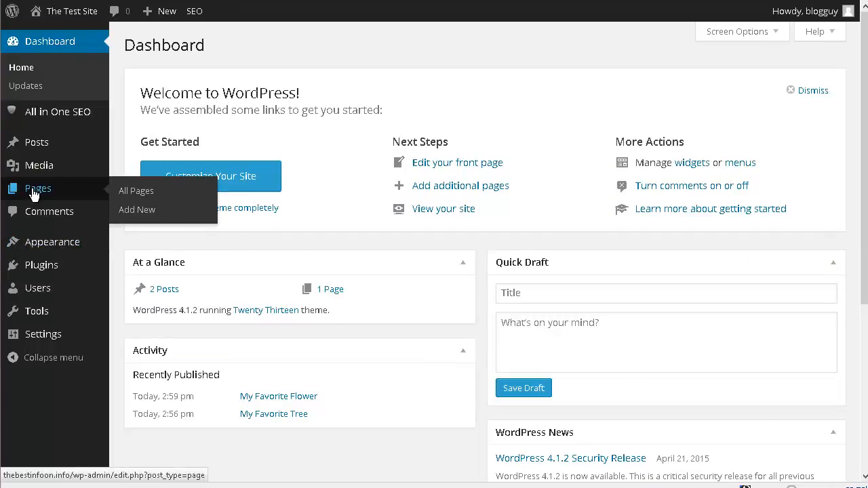
{"action": "left_click", "coordinate": [138, 214]}
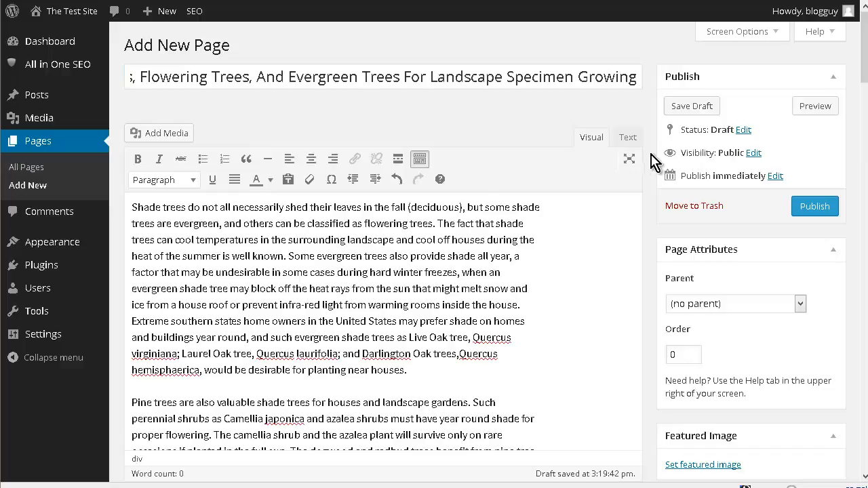
Step: Review the shade tree article with its discussion and All in One SEO Pack options, and publish the page
{"action": "scroll", "coordinate": [606, 160], "scroll_direction": "down", "scroll_amount": 10}
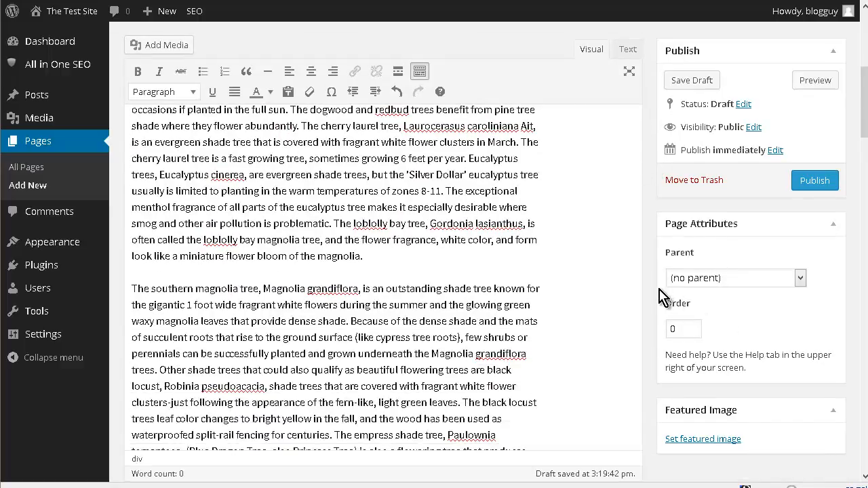
{"action": "scroll", "coordinate": [596, 221], "scroll_direction": "down", "scroll_amount": 2}
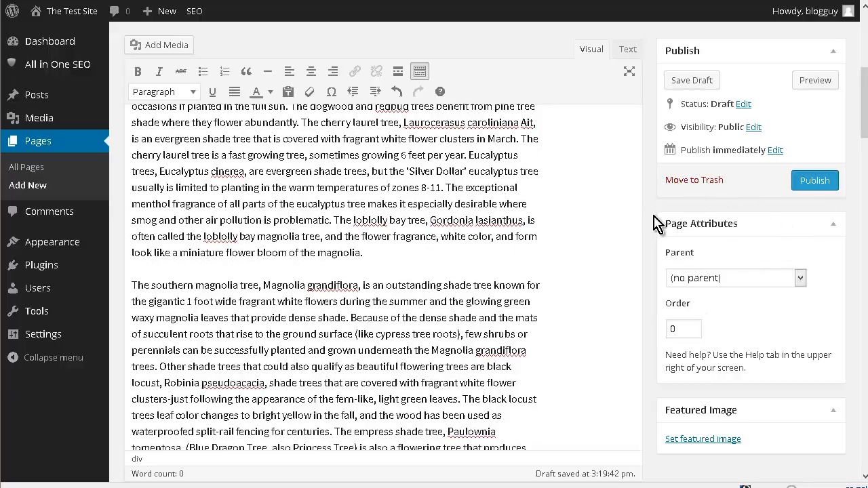
{"action": "scroll", "coordinate": [654, 224], "scroll_direction": "down", "scroll_amount": 8}
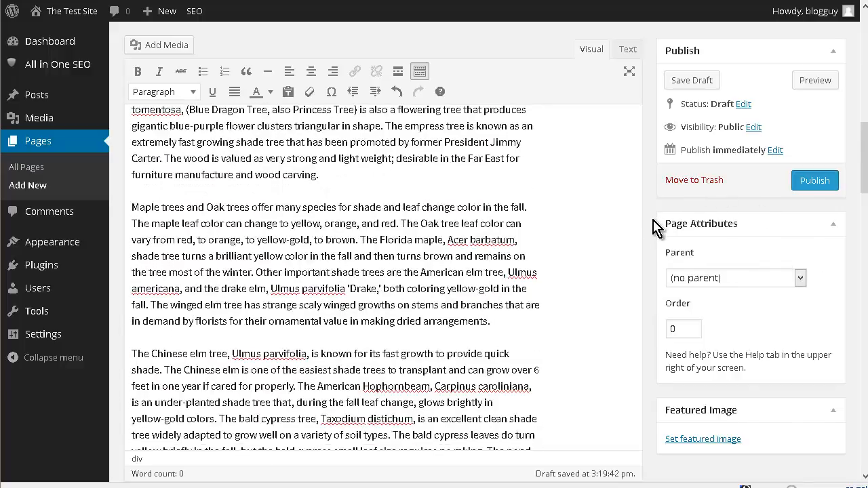
{"action": "scroll", "coordinate": [651, 231], "scroll_direction": "down", "scroll_amount": 15}
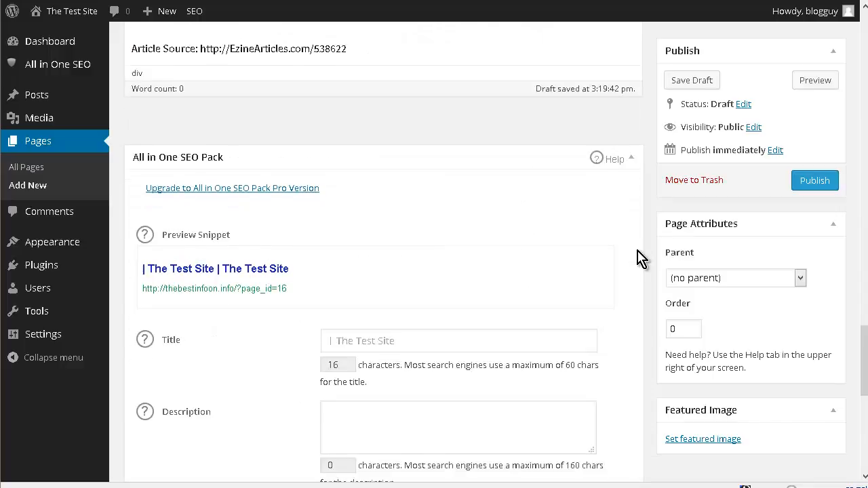
{"action": "scroll", "coordinate": [637, 258], "scroll_direction": "down", "scroll_amount": 6}
{"action": "scroll", "coordinate": [373, 184], "scroll_direction": "up", "scroll_amount": 2}
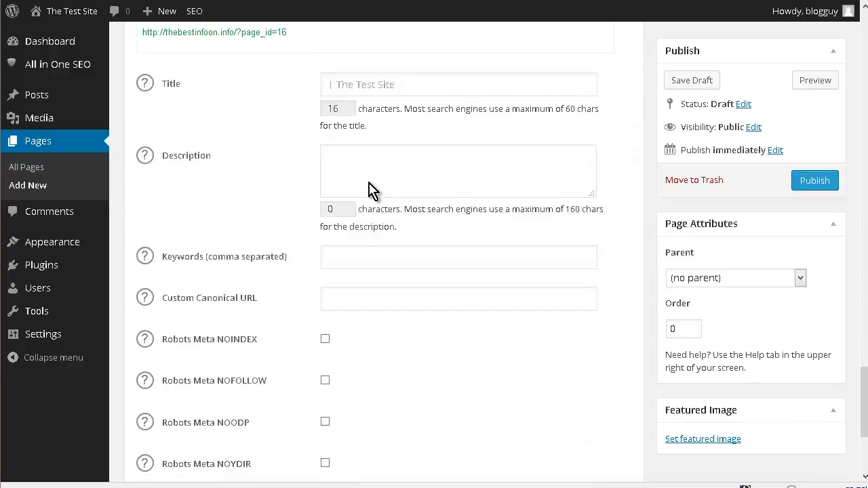
{"action": "scroll", "coordinate": [372, 190], "scroll_direction": "up", "scroll_amount": 1}
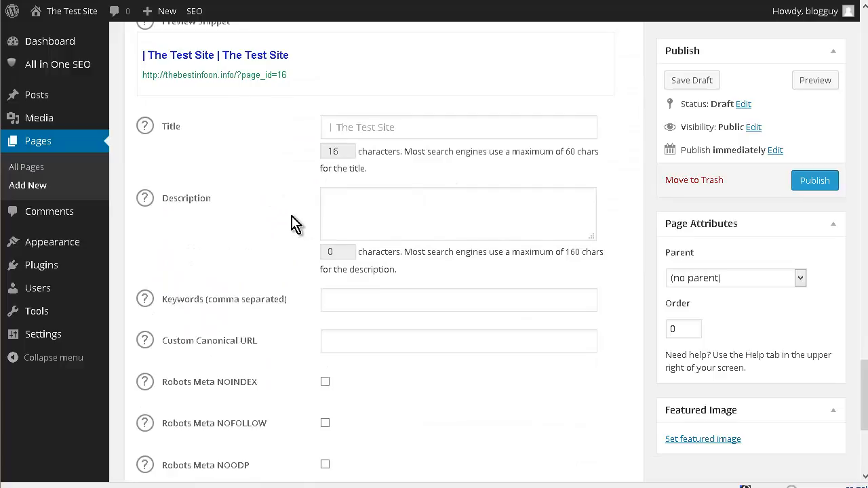
{"action": "scroll", "coordinate": [291, 220], "scroll_direction": "down", "scroll_amount": 4}
{"action": "scroll", "coordinate": [478, 183], "scroll_direction": "up", "scroll_amount": 9}
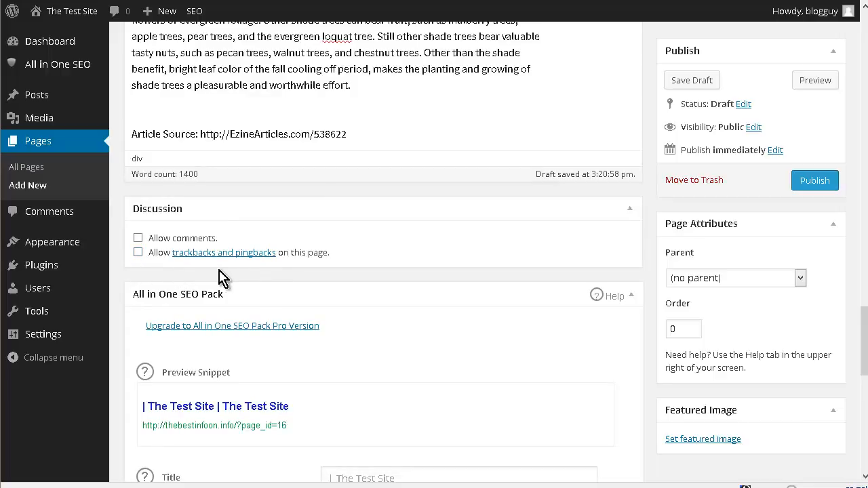
{"action": "left_click", "coordinate": [824, 182]}
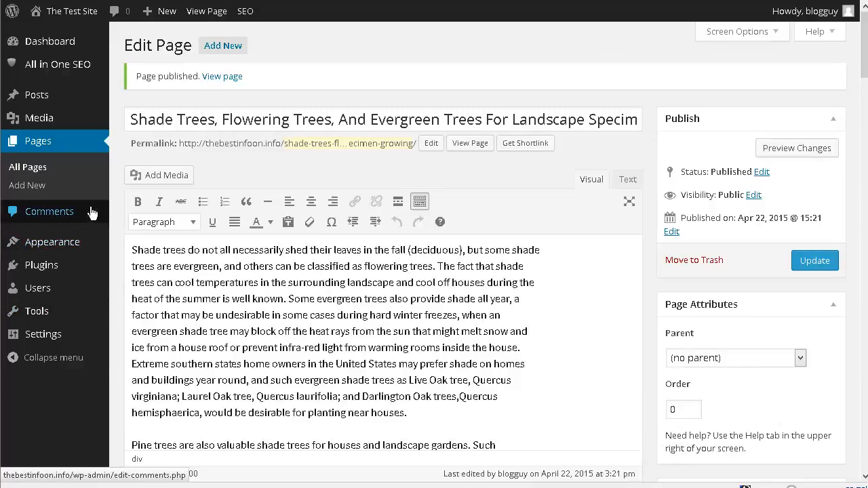
Step: Add and publish another page titled "Getting To Know What Flowers Are Seasonal And What Are Not" containing the seasonal flowers article
{"action": "left_click", "coordinate": [36, 186]}
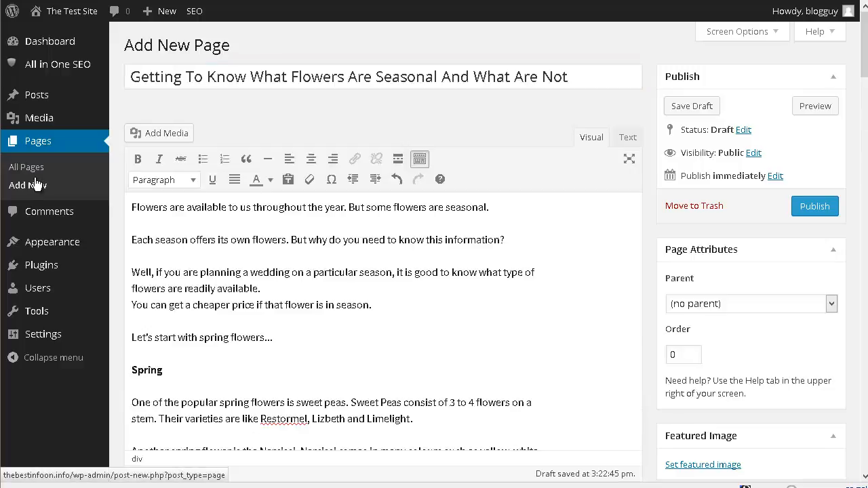
{"action": "scroll", "coordinate": [56, 186], "scroll_direction": "down", "scroll_amount": 10}
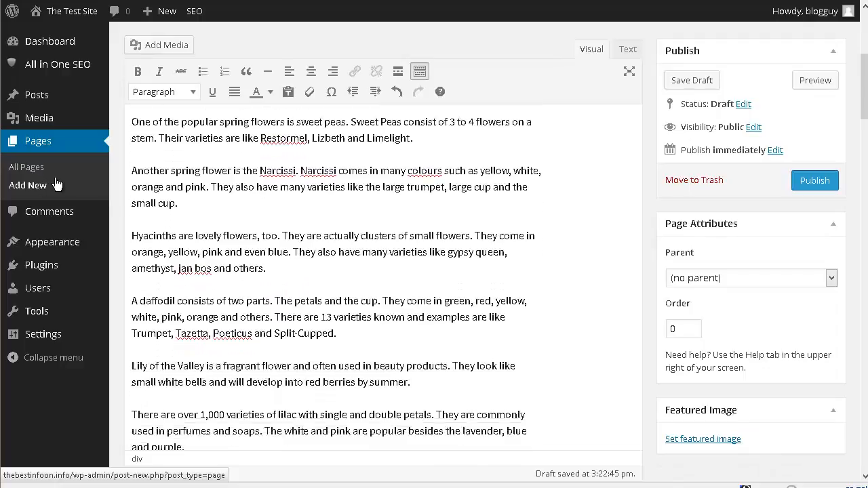
{"action": "scroll", "coordinate": [56, 186], "scroll_direction": "down", "scroll_amount": 15}
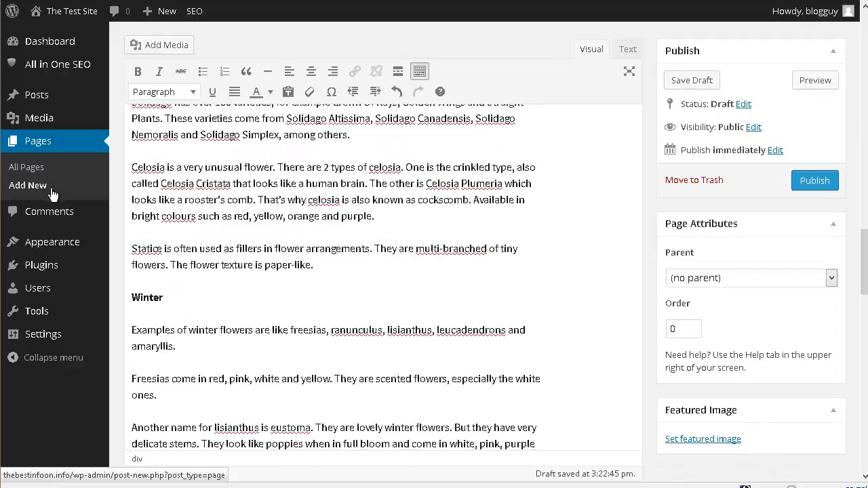
{"action": "scroll", "coordinate": [51, 196], "scroll_direction": "down", "scroll_amount": 10}
{"action": "scroll", "coordinate": [50, 196], "scroll_direction": "up", "scroll_amount": 5}
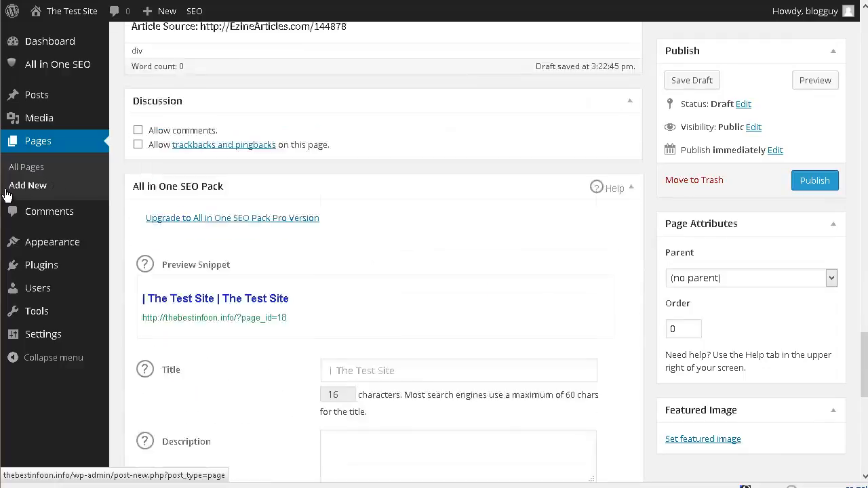
{"action": "scroll", "coordinate": [13, 195], "scroll_direction": "down", "scroll_amount": 1}
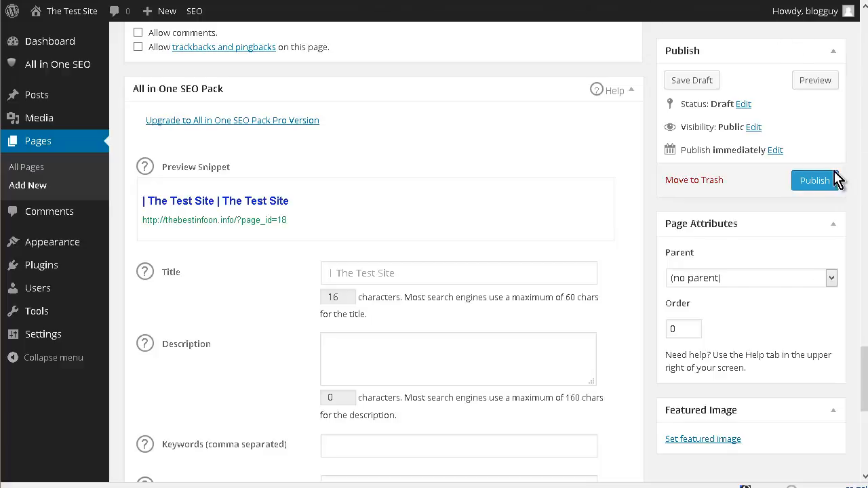
{"action": "left_click", "coordinate": [818, 185]}
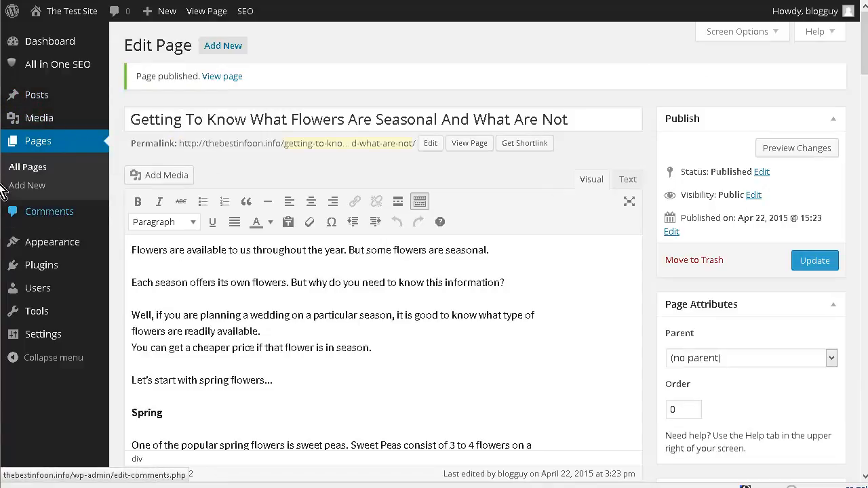
Step: Remove the Recent Posts, Archives, Categories, Recent Comments and Tag Cloud widgets from the Secondary Widget Area, keeping only Search
{"action": "mouse_move", "coordinate": [51, 243]}
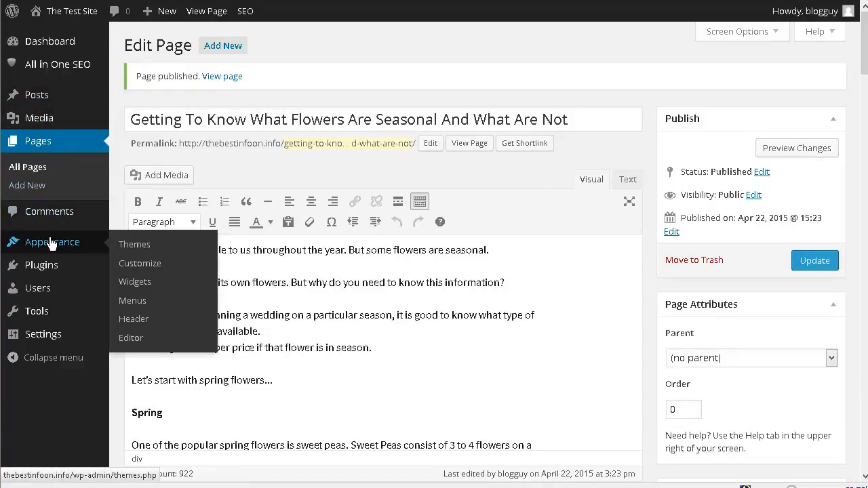
{"action": "left_click", "coordinate": [138, 287]}
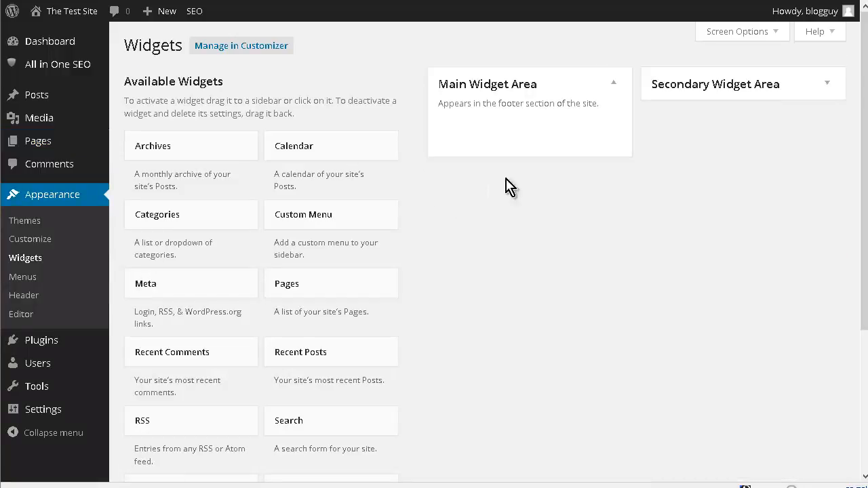
{"action": "left_click", "coordinate": [827, 86]}
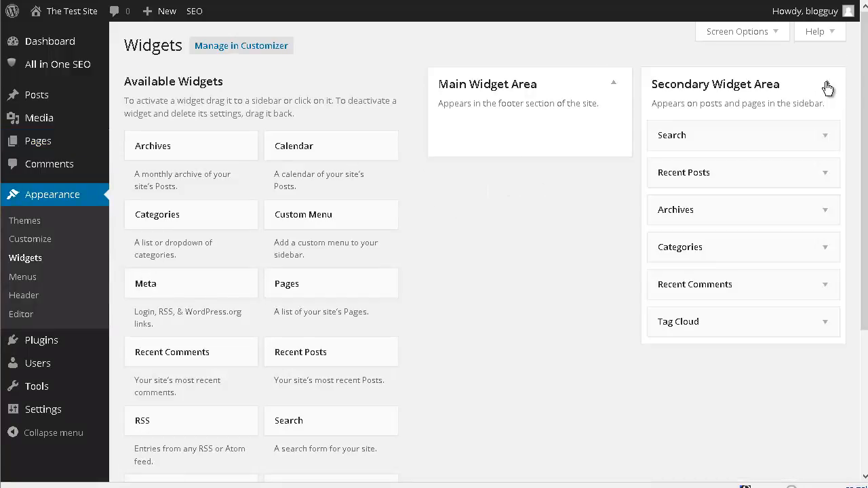
{"action": "left_click_drag", "start_coordinate": [723, 178], "coordinate": [683, 202]}
{"action": "left_click_drag", "start_coordinate": [680, 176], "coordinate": [217, 178]}
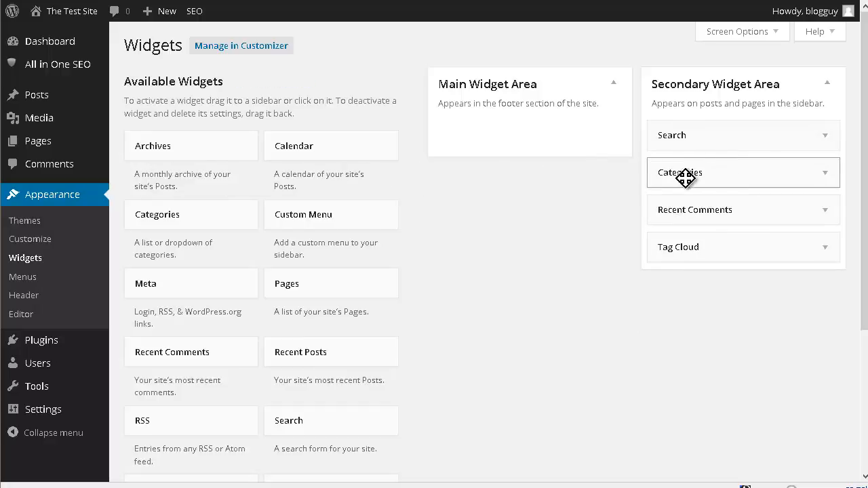
{"action": "left_click_drag", "start_coordinate": [688, 178], "coordinate": [191, 185]}
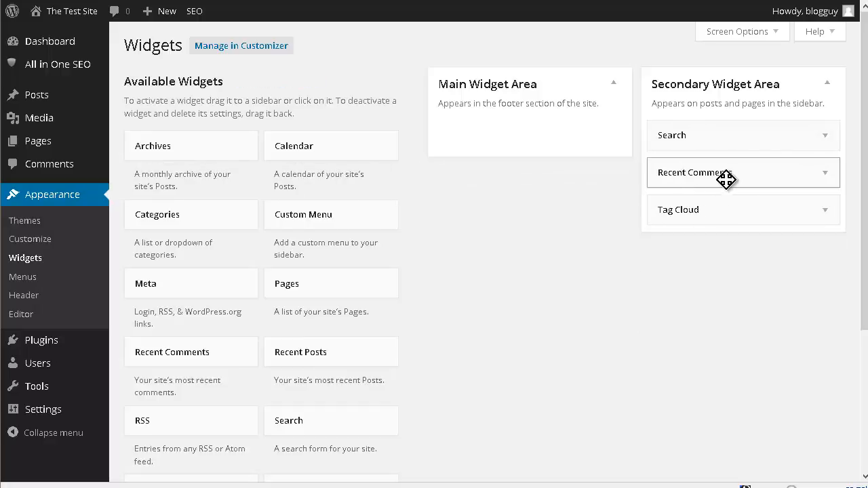
{"action": "left_click_drag", "start_coordinate": [726, 176], "coordinate": [82, 184]}
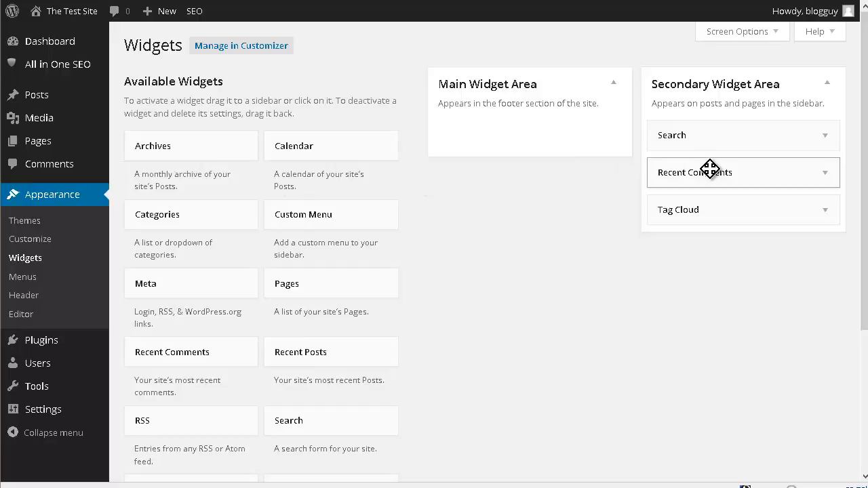
{"action": "left_click_drag", "start_coordinate": [715, 178], "coordinate": [233, 185]}
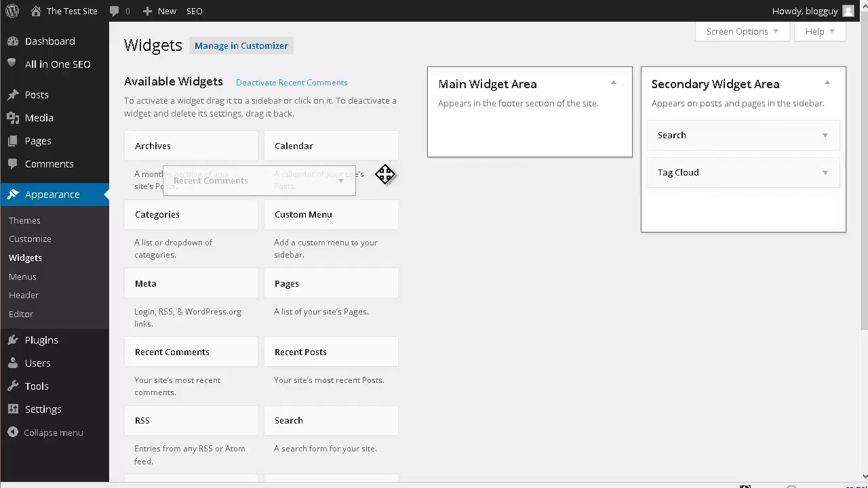
{"action": "left_click_drag", "start_coordinate": [668, 172], "coordinate": [194, 184]}
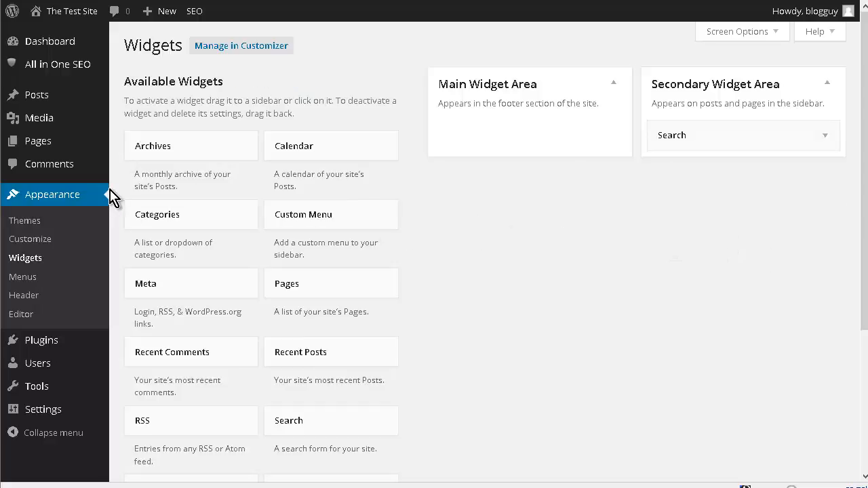
Step: Add a Pages widget below Search in the Secondary Widget Area, title it "Navigation", keep sorting by page title, and save it
{"action": "scroll", "coordinate": [364, 210], "scroll_direction": "down", "scroll_amount": 3}
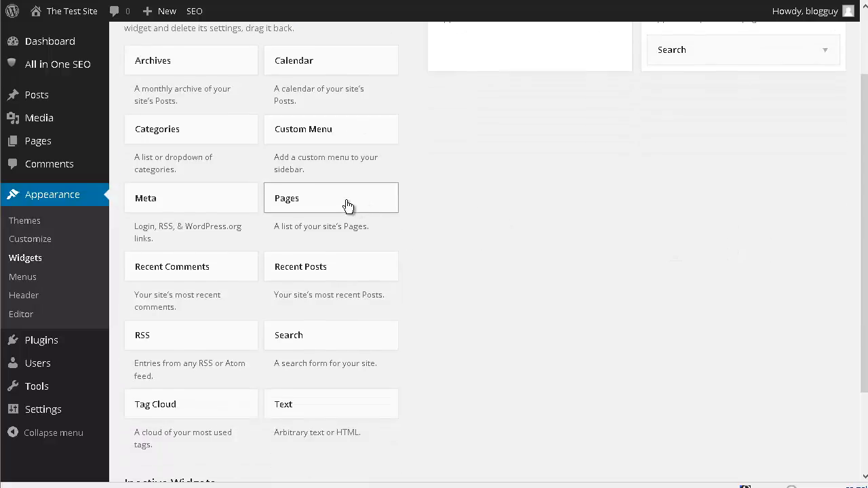
{"action": "left_click_drag", "start_coordinate": [498, 217], "coordinate": [688, 158]}
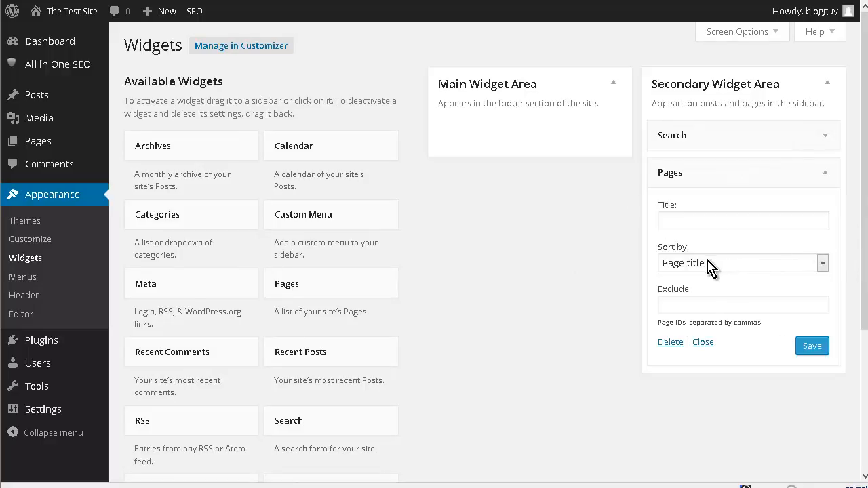
{"action": "left_click", "coordinate": [693, 221]}
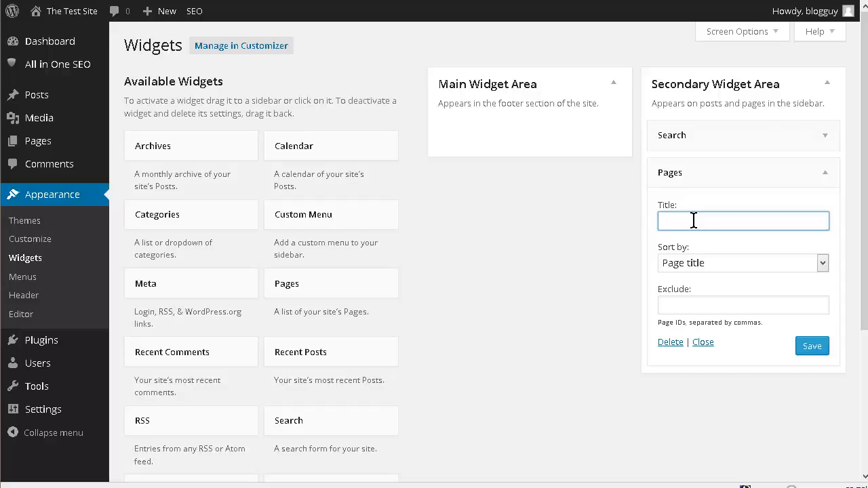
{"action": "type", "text": "Navigation"}
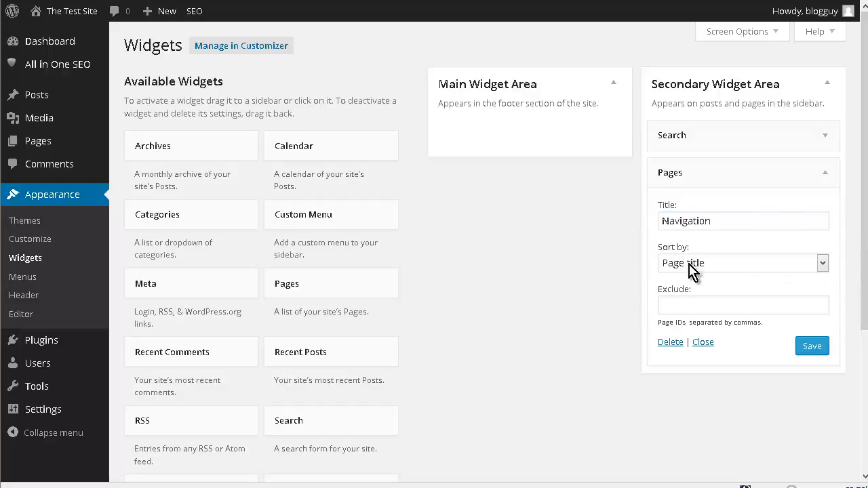
{"action": "left_click", "coordinate": [823, 264]}
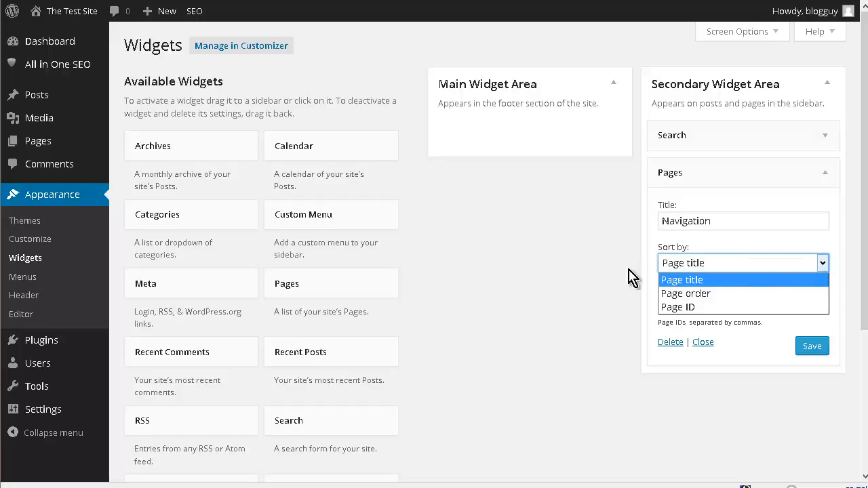
{"action": "left_click", "coordinate": [602, 277]}
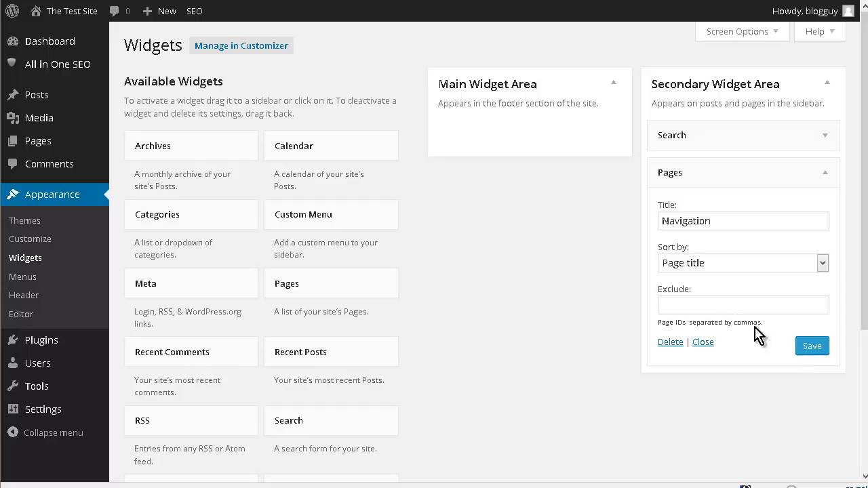
{"action": "left_click", "coordinate": [812, 348]}
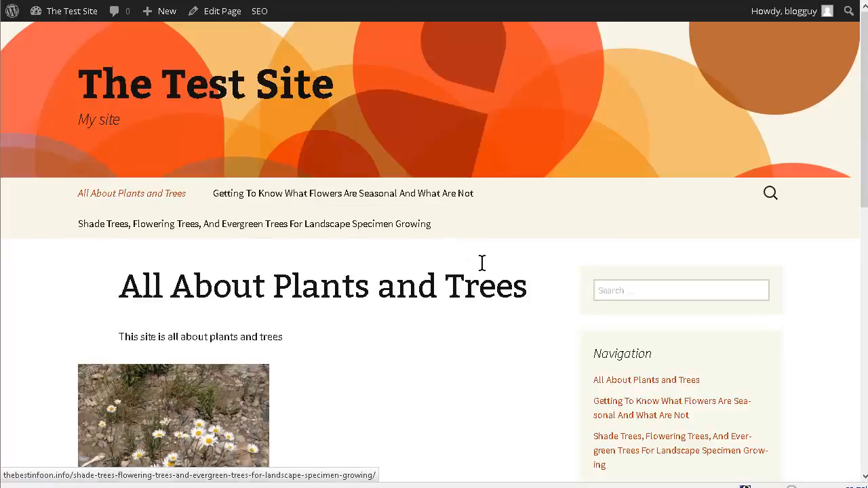
Step: Examine the live front page and its Navigation sidebar, following the link to "All About Plants and Trees"
{"action": "scroll", "coordinate": [592, 284], "scroll_direction": "down", "scroll_amount": 5}
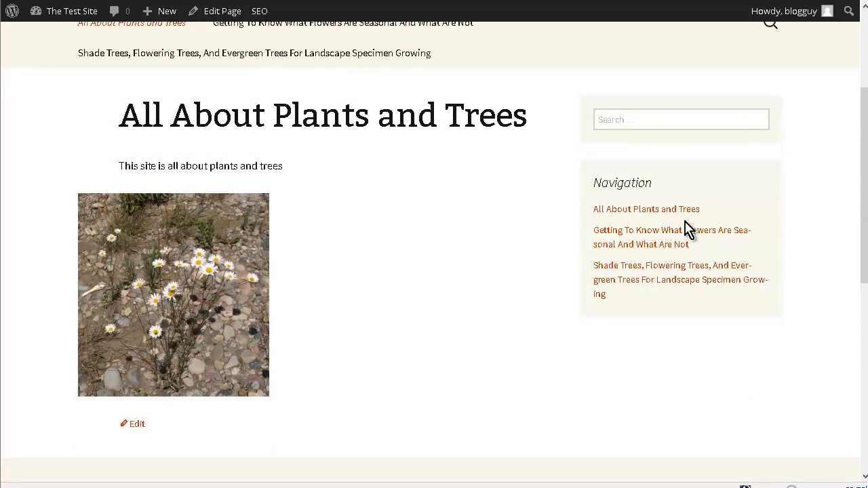
{"action": "left_click", "coordinate": [643, 230]}
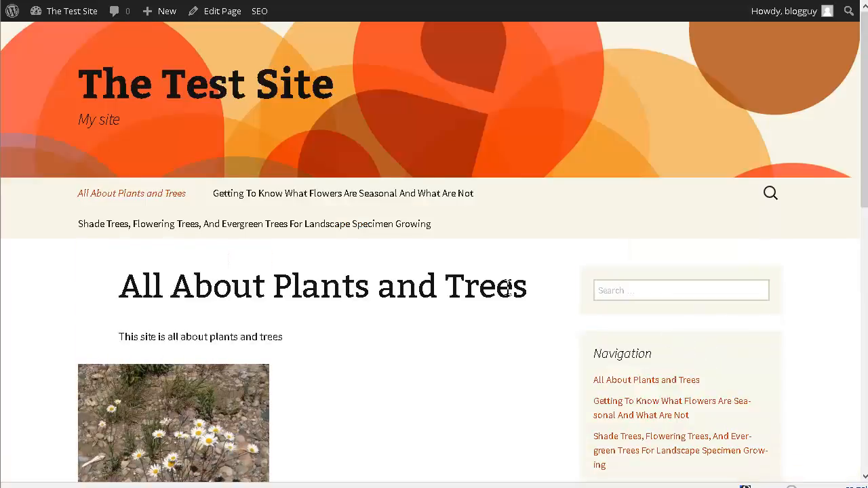
{"action": "scroll", "coordinate": [509, 296], "scroll_direction": "down", "scroll_amount": 4}
{"action": "scroll", "coordinate": [511, 296], "scroll_direction": "up", "scroll_amount": 3}
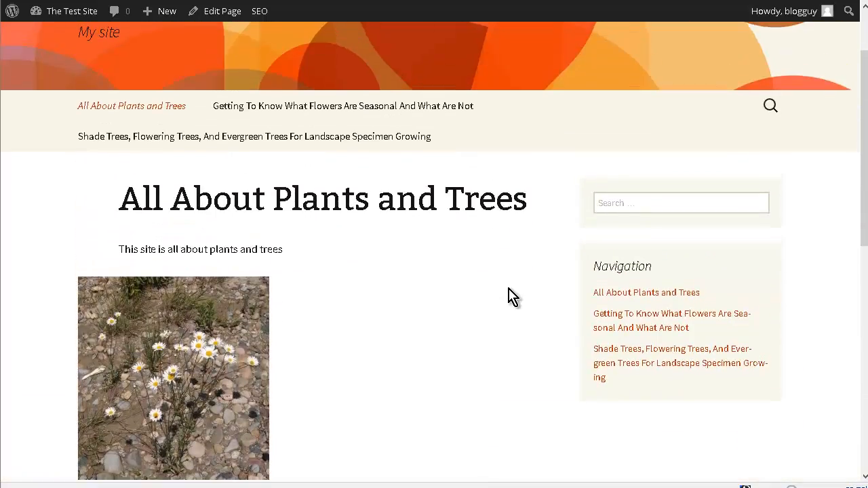
Step: Follow the sidebar links to the seasonal flowers and shade trees articles and look through each page
{"action": "left_click", "coordinate": [662, 322]}
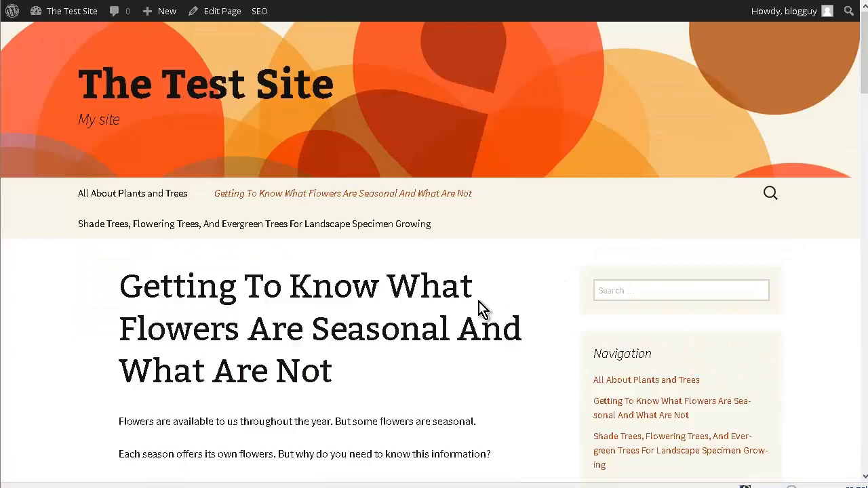
{"action": "scroll", "coordinate": [481, 306], "scroll_direction": "down", "scroll_amount": 3}
{"action": "scroll", "coordinate": [483, 310], "scroll_direction": "down", "scroll_amount": 9}
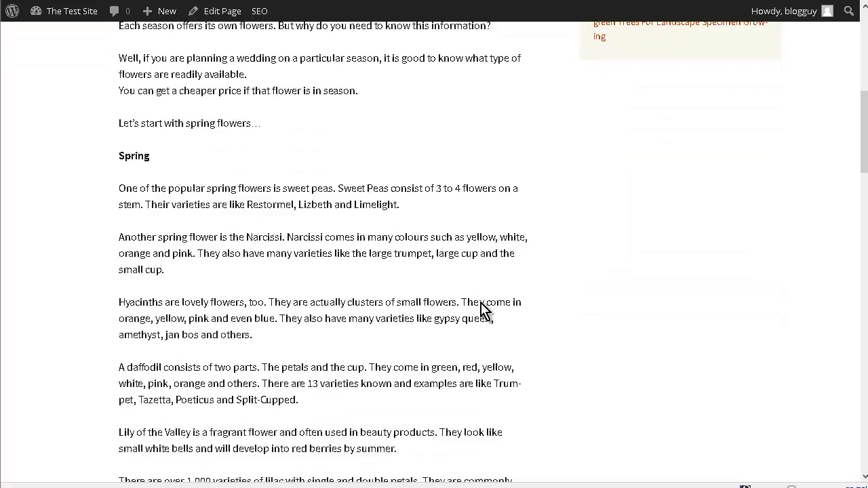
{"action": "scroll", "coordinate": [484, 310], "scroll_direction": "up", "scroll_amount": 10}
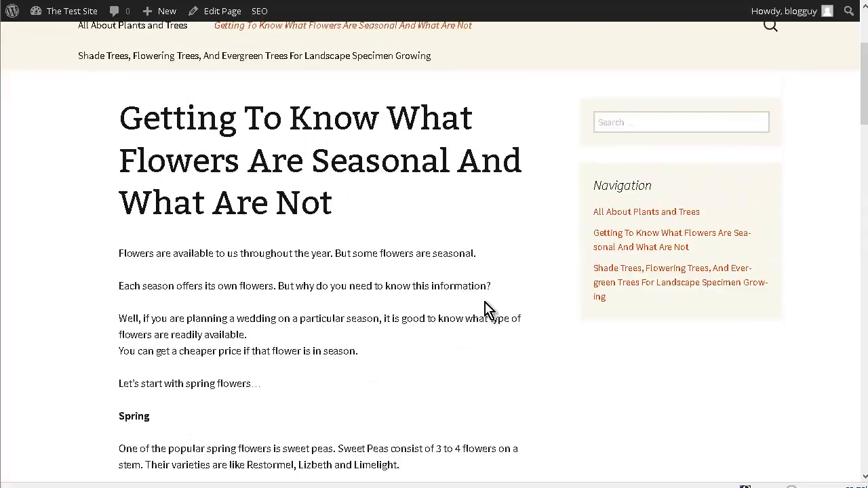
{"action": "scroll", "coordinate": [484, 309], "scroll_direction": "up", "scroll_amount": 2}
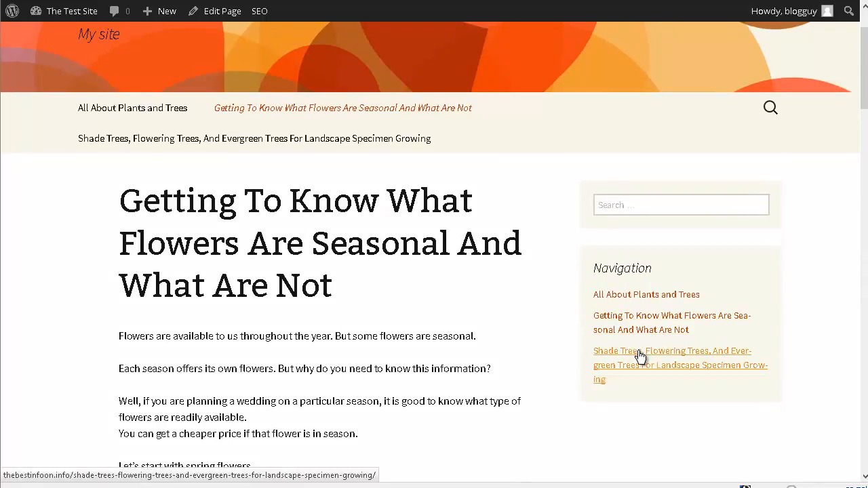
{"action": "left_click", "coordinate": [759, 368]}
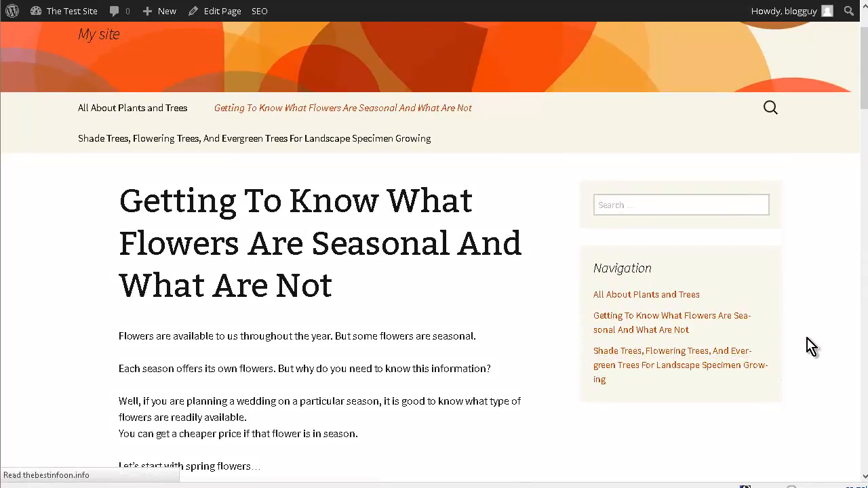
{"action": "scroll", "coordinate": [669, 306], "scroll_direction": "down", "scroll_amount": 12}
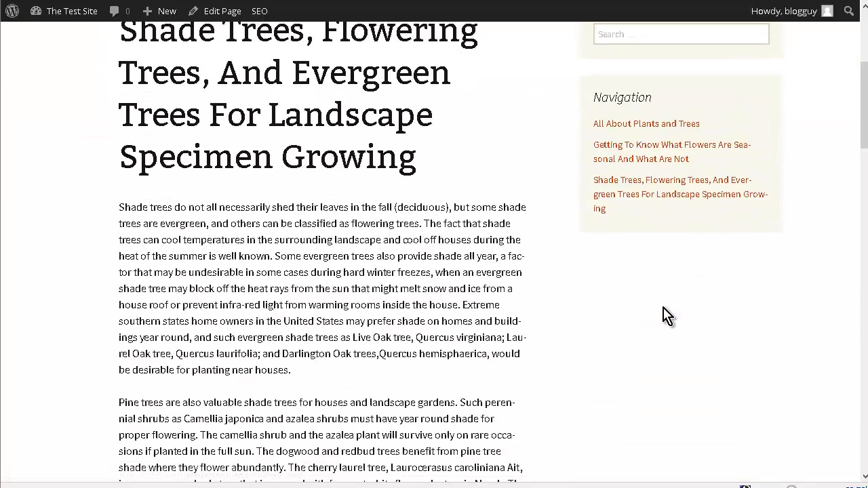
{"action": "scroll", "coordinate": [645, 309], "scroll_direction": "up", "scroll_amount": 15}
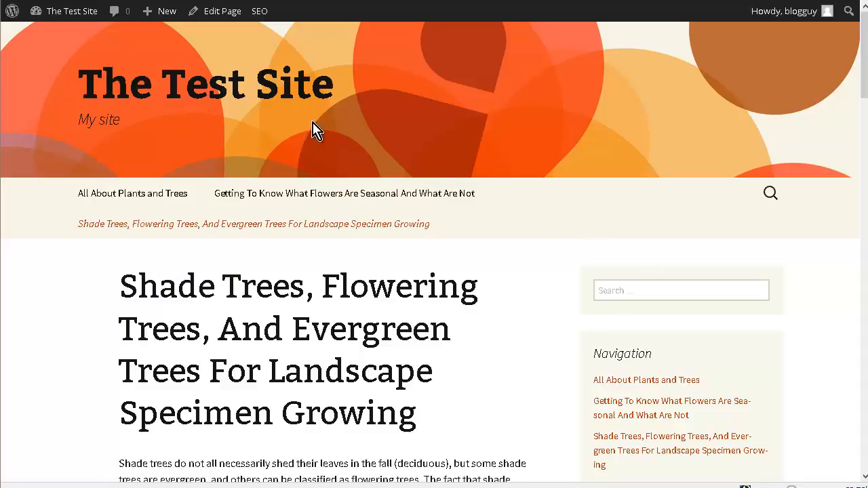
Step: Go to the site's menu editor and remove the second, duplicate "All About Plants and Trees" item from the menu structure
{"action": "mouse_move", "coordinate": [76, 17]}
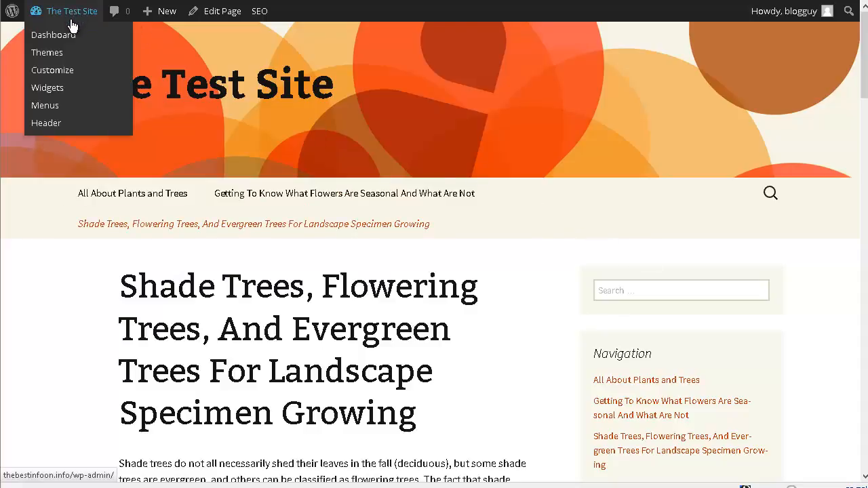
{"action": "left_click", "coordinate": [53, 109]}
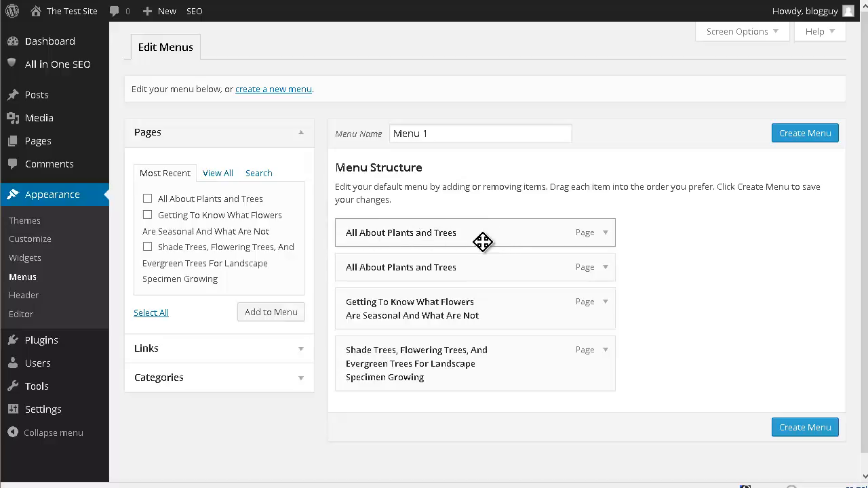
{"action": "left_click", "coordinate": [605, 268]}
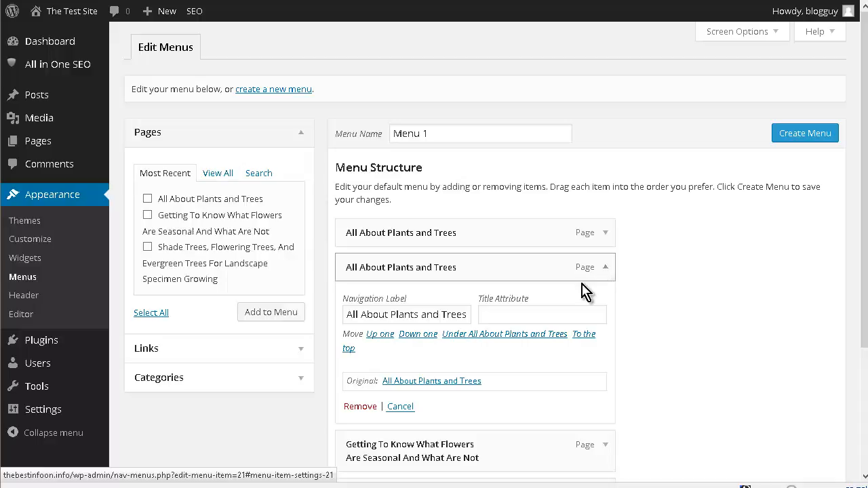
{"action": "left_click", "coordinate": [361, 406]}
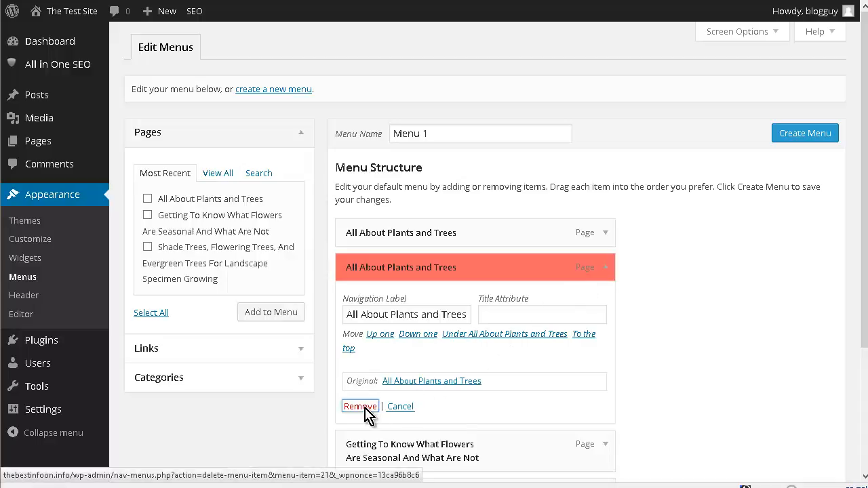
Step: Remove the seasonal flowers and shade trees items from the menu structure and create the menu as "Menu 1"
{"action": "left_click", "coordinate": [604, 270]}
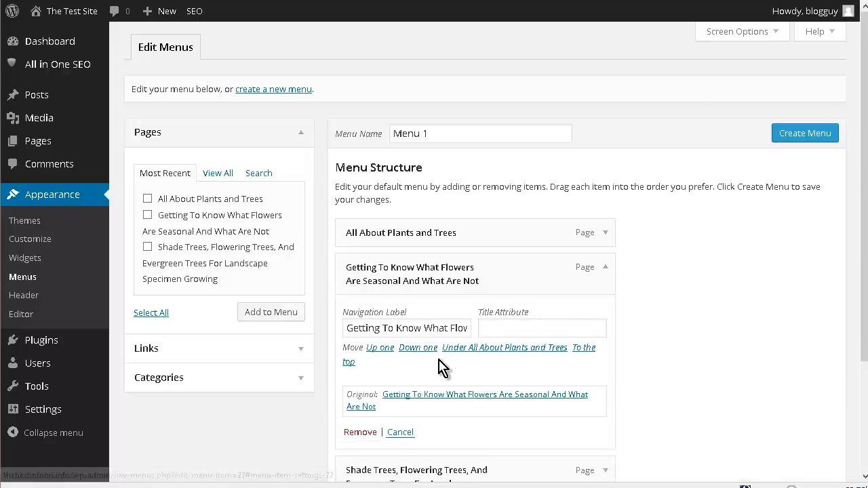
{"action": "scroll", "coordinate": [439, 366], "scroll_direction": "down", "scroll_amount": 1}
{"action": "scroll", "coordinate": [439, 369], "scroll_direction": "down", "scroll_amount": 1}
{"action": "left_click", "coordinate": [354, 346]}
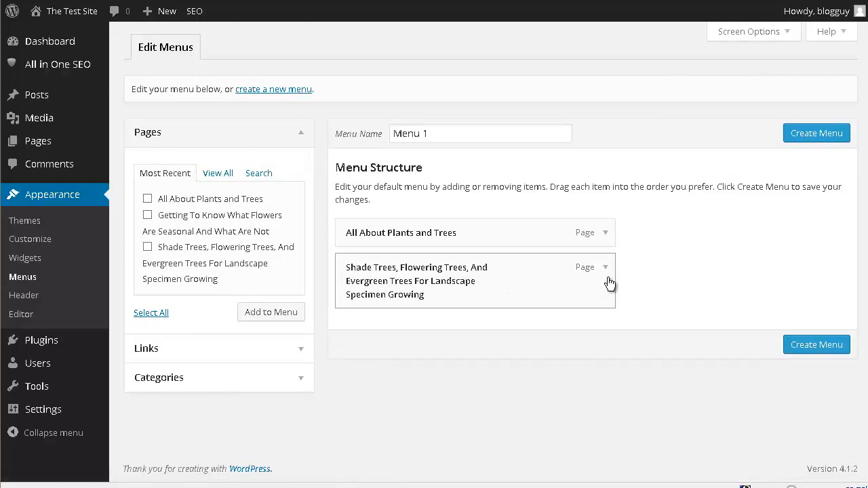
{"action": "left_click", "coordinate": [608, 272]}
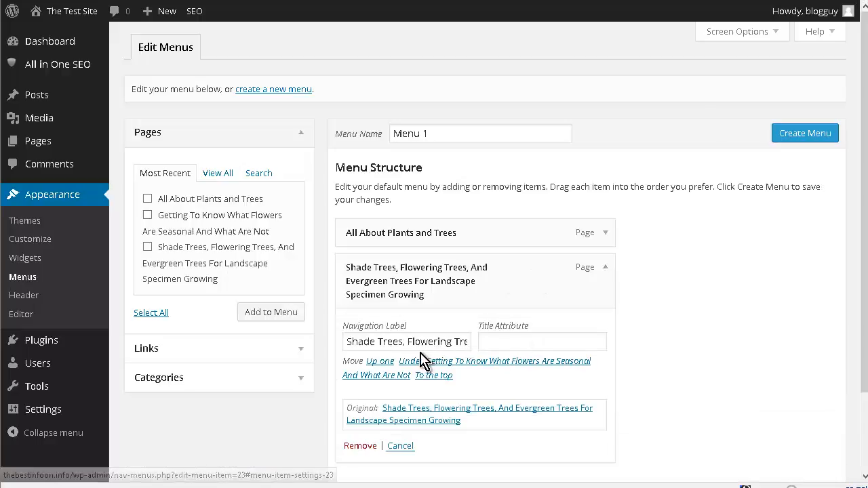
{"action": "scroll", "coordinate": [430, 360], "scroll_direction": "down", "scroll_amount": 2}
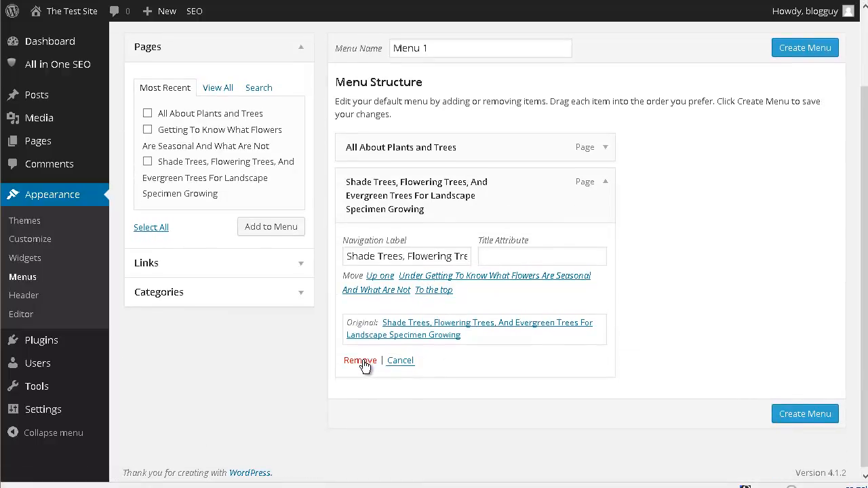
{"action": "left_click", "coordinate": [364, 363]}
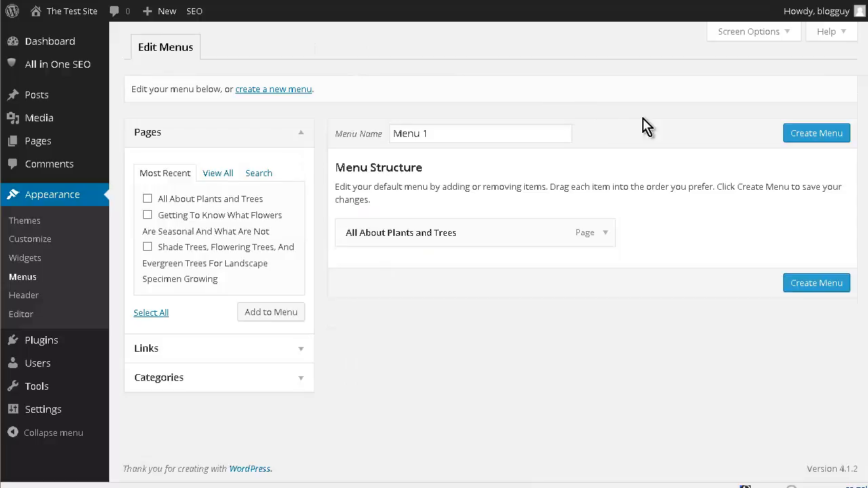
{"action": "left_click", "coordinate": [806, 134]}
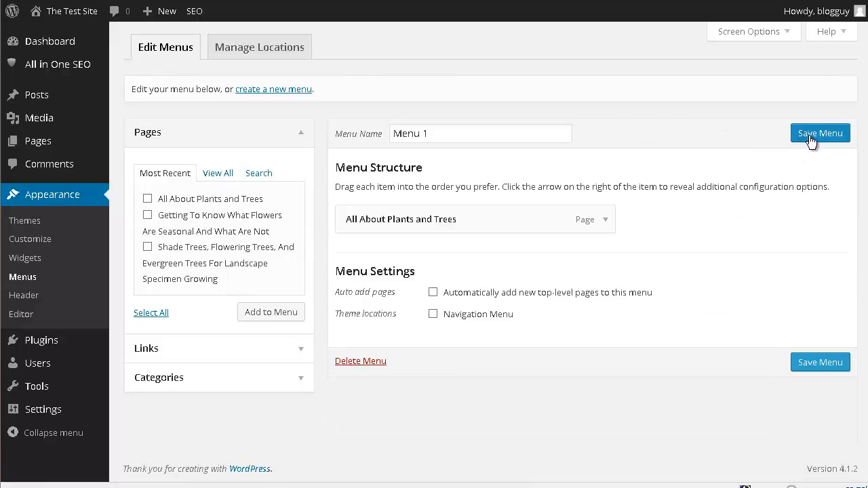
Step: Save Menu 1, check the top menu on the live front page and return to the menu editor
{"action": "left_click", "coordinate": [812, 140]}
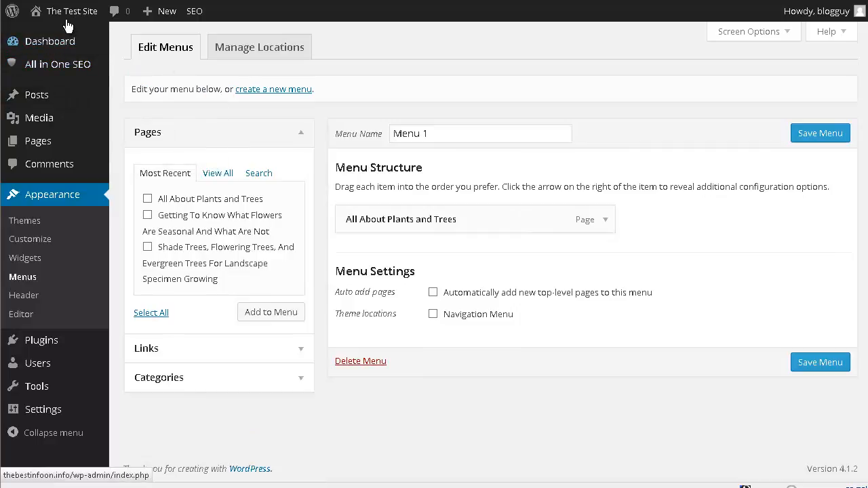
{"action": "mouse_move", "coordinate": [68, 22]}
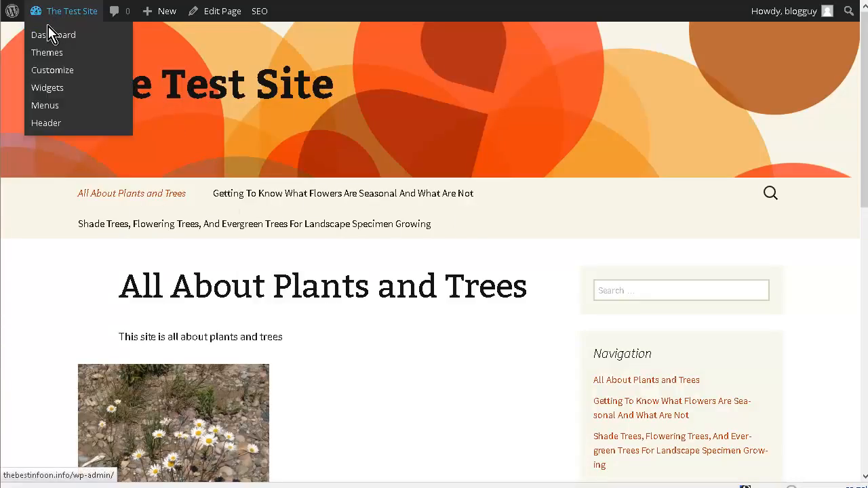
{"action": "left_click", "coordinate": [54, 108]}
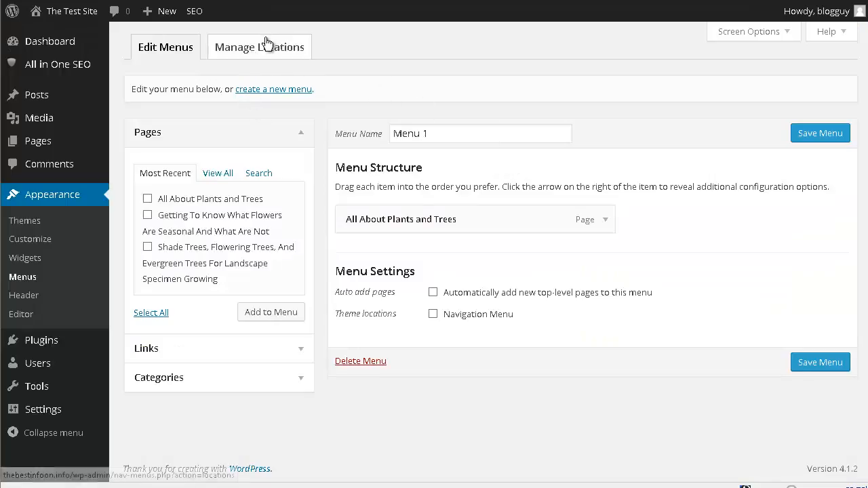
Step: Assign Menu 1 to the theme's Navigation Menu location and save the menu locations
{"action": "left_click", "coordinate": [264, 49]}
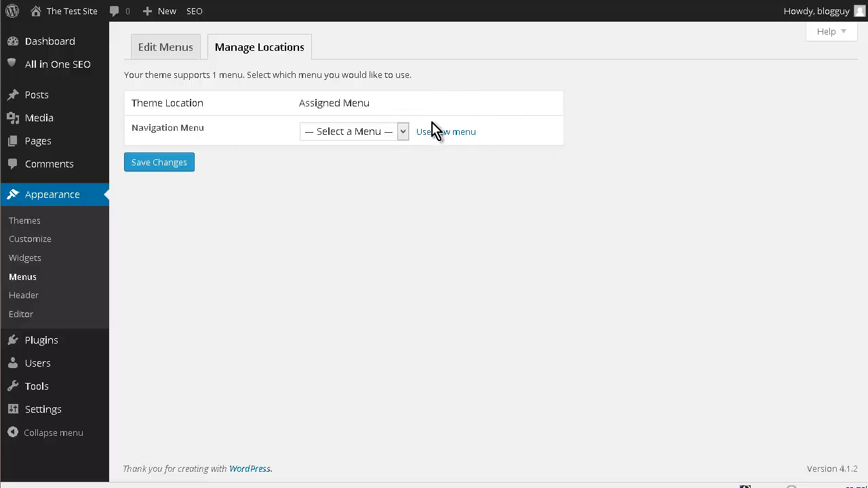
{"action": "left_click", "coordinate": [403, 132]}
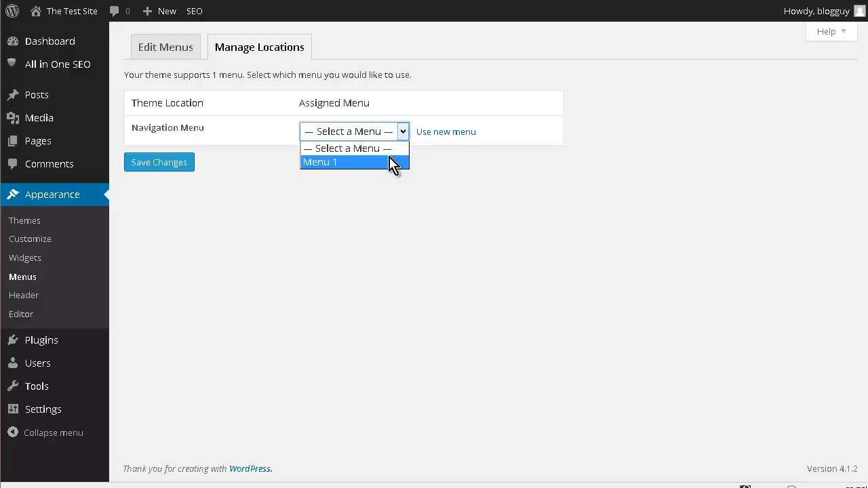
{"action": "left_click", "coordinate": [392, 163]}
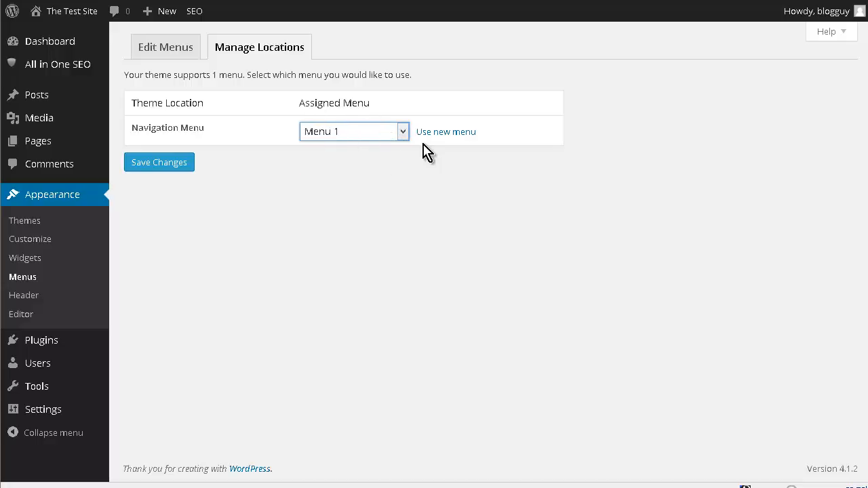
{"action": "left_click", "coordinate": [146, 166]}
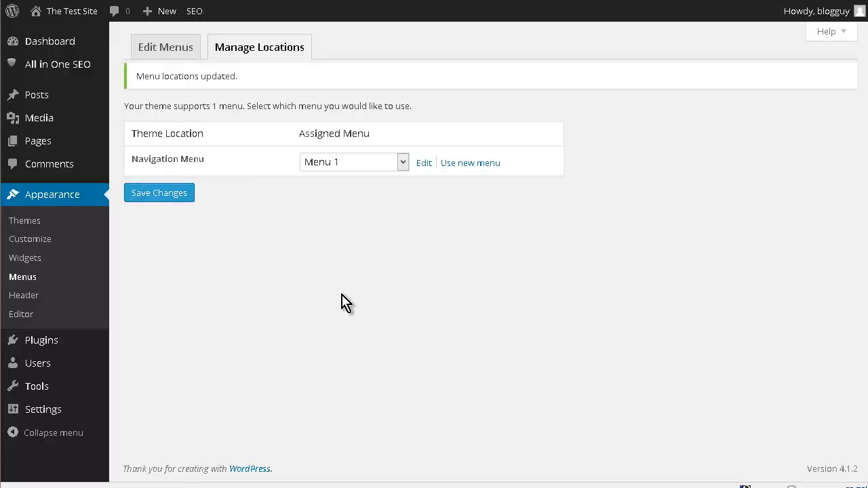
Step: Check the live front page's top menu and Navigation sidebar, and inspect the "All About Plants and Trees" item's settings in the menu editor
{"action": "mouse_move", "coordinate": [70, 12]}
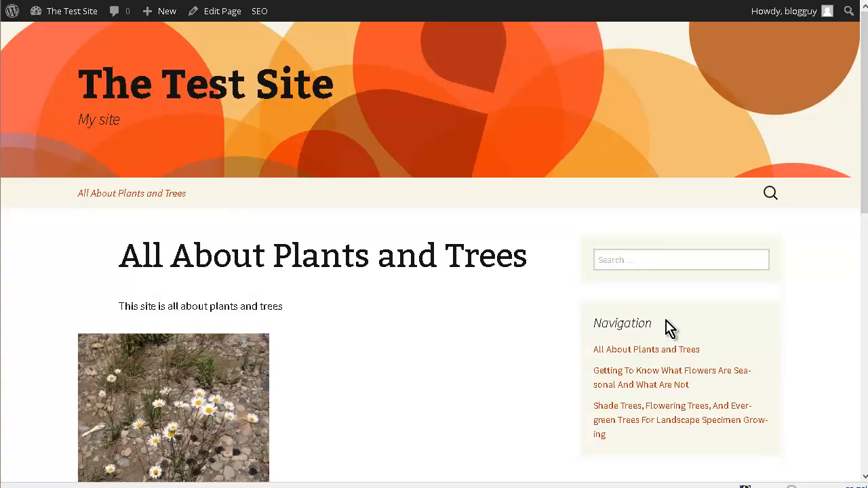
{"action": "scroll", "coordinate": [668, 329], "scroll_direction": "down", "scroll_amount": 2}
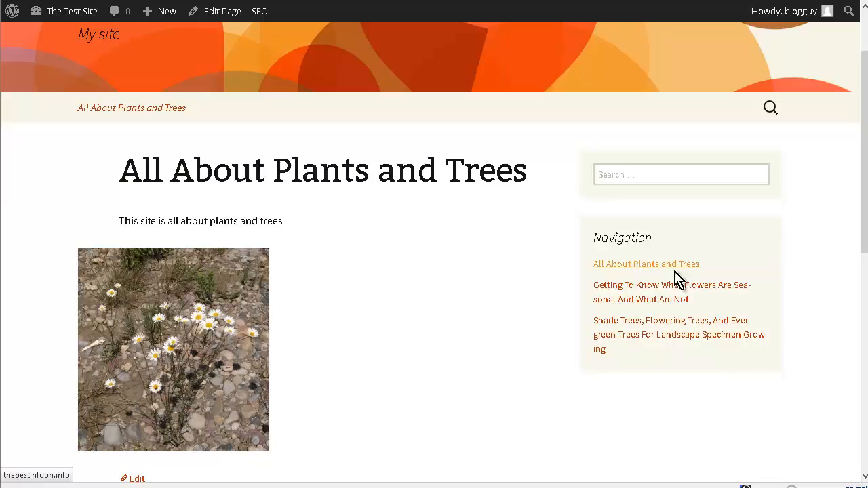
{"action": "scroll", "coordinate": [457, 331], "scroll_direction": "up", "scroll_amount": 2}
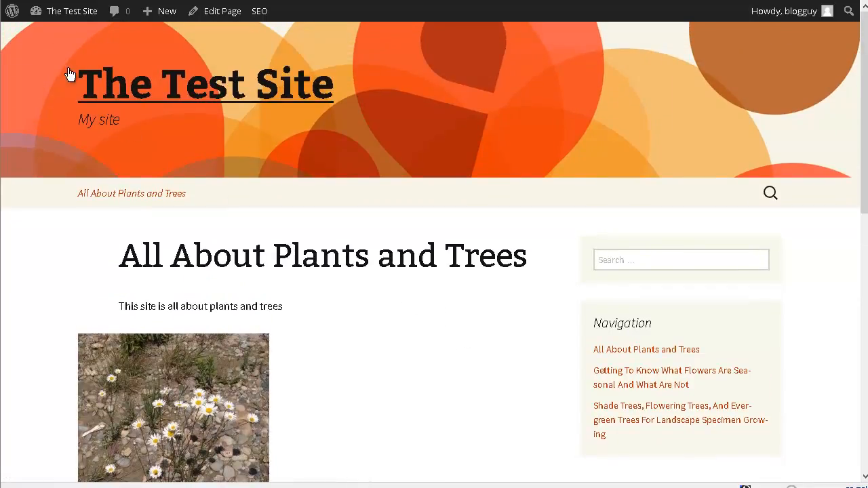
{"action": "mouse_move", "coordinate": [68, 17]}
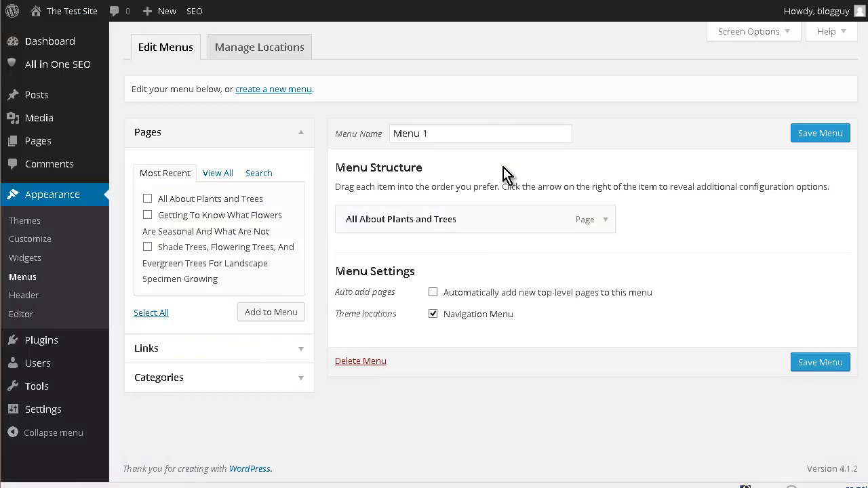
{"action": "left_click", "coordinate": [607, 222]}
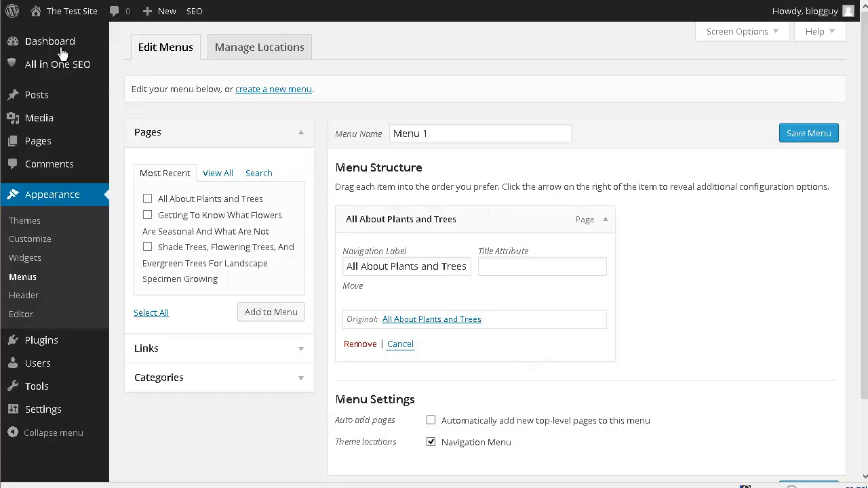
Step: Go back to the live front page and look through it down to the comment form and footer
{"action": "left_click", "coordinate": [42, 33]}
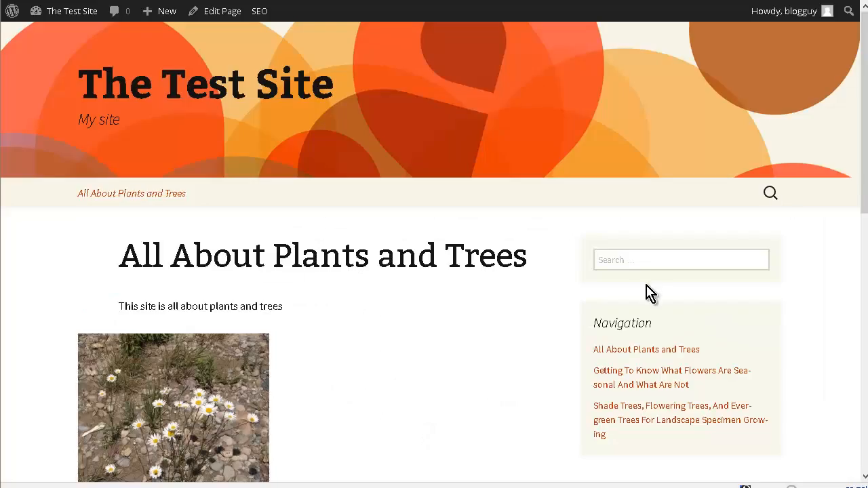
{"action": "scroll", "coordinate": [649, 281], "scroll_direction": "down", "scroll_amount": 4}
{"action": "scroll", "coordinate": [610, 299], "scroll_direction": "down", "scroll_amount": 1}
{"action": "scroll", "coordinate": [552, 310], "scroll_direction": "up", "scroll_amount": 2}
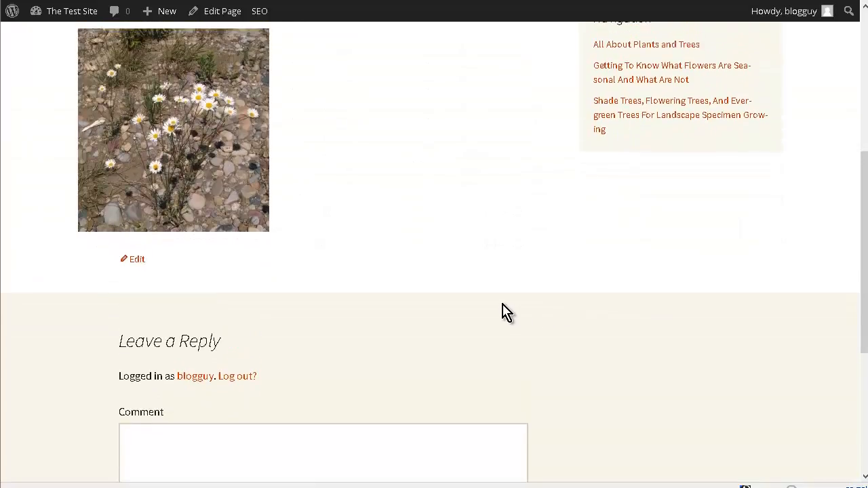
{"action": "scroll", "coordinate": [508, 312], "scroll_direction": "down", "scroll_amount": 1}
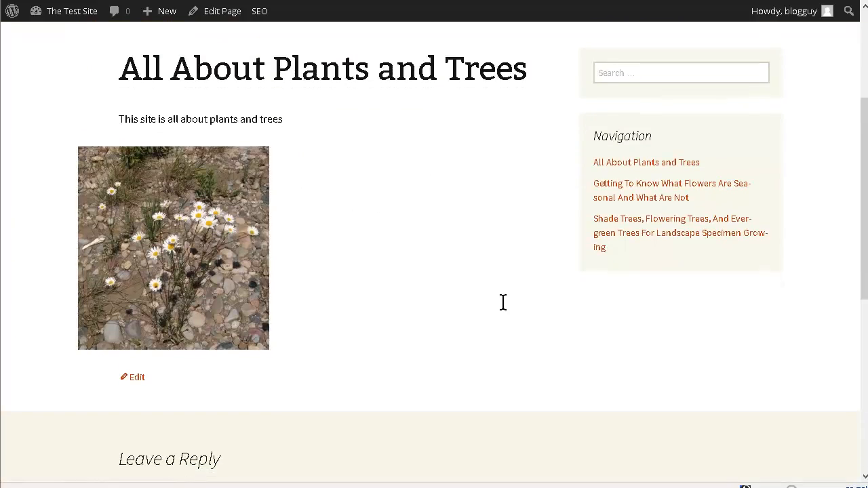
{"action": "scroll", "coordinate": [503, 302], "scroll_direction": "down", "scroll_amount": 4}
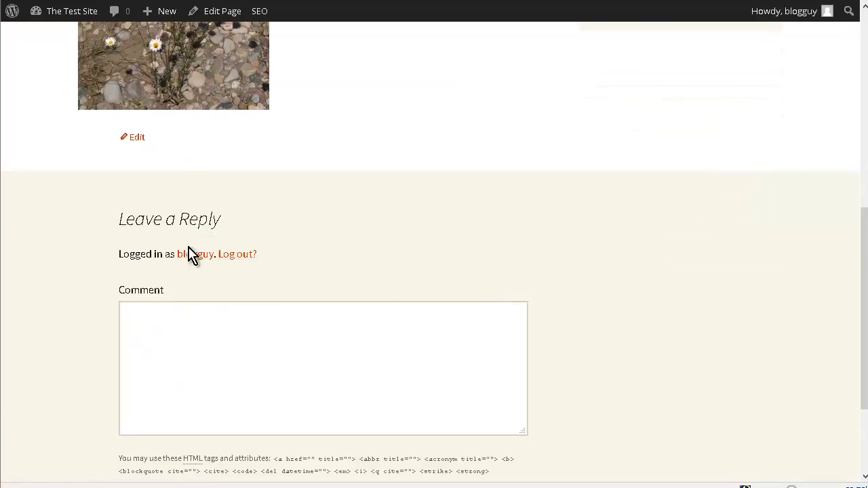
{"action": "scroll", "coordinate": [271, 246], "scroll_direction": "down", "scroll_amount": 2}
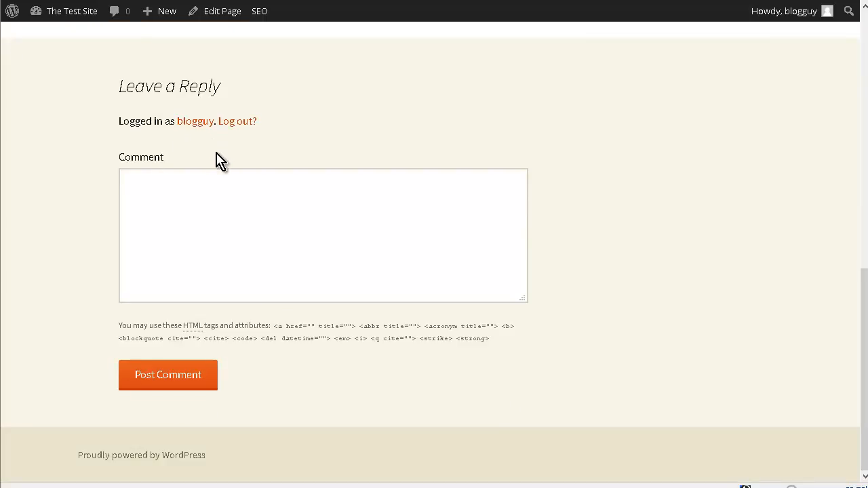
{"action": "scroll", "coordinate": [287, 224], "scroll_direction": "up", "scroll_amount": 10}
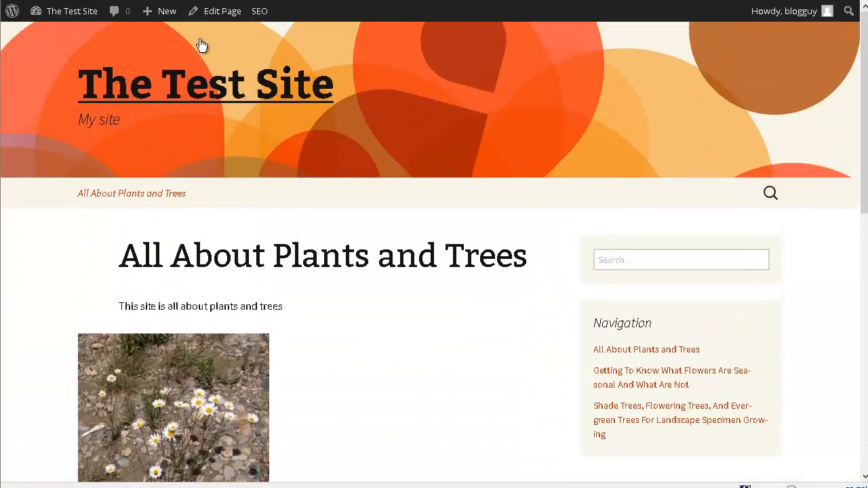
Step: Edit the "All About Plants and Trees" page, turn off "Allow comments" in its discussion settings and update the page
{"action": "left_click", "coordinate": [212, 12]}
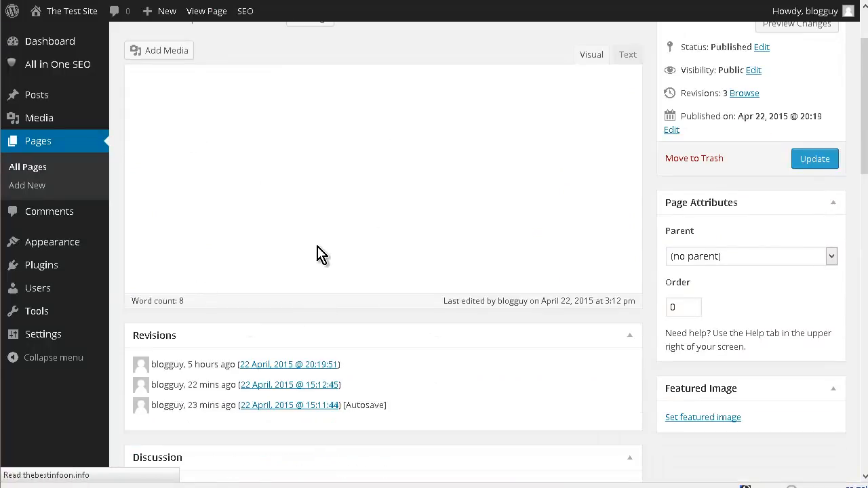
{"action": "scroll", "coordinate": [352, 292], "scroll_direction": "down", "scroll_amount": 2}
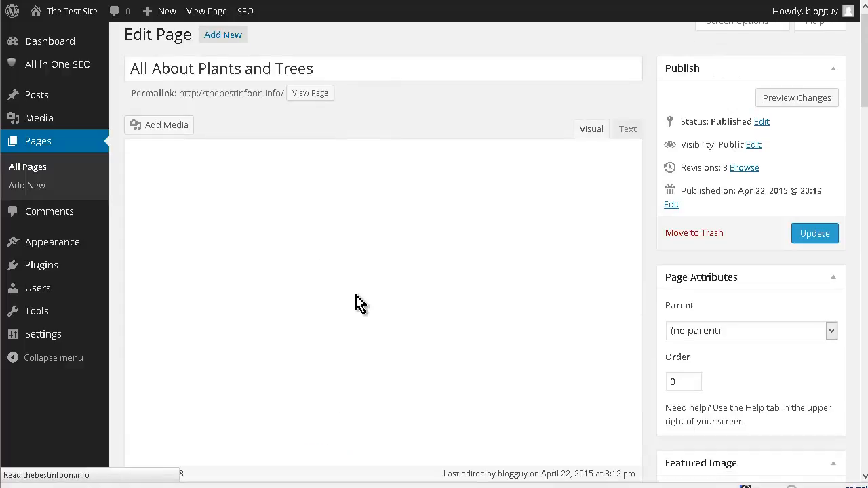
{"action": "scroll", "coordinate": [368, 296], "scroll_direction": "down", "scroll_amount": 4}
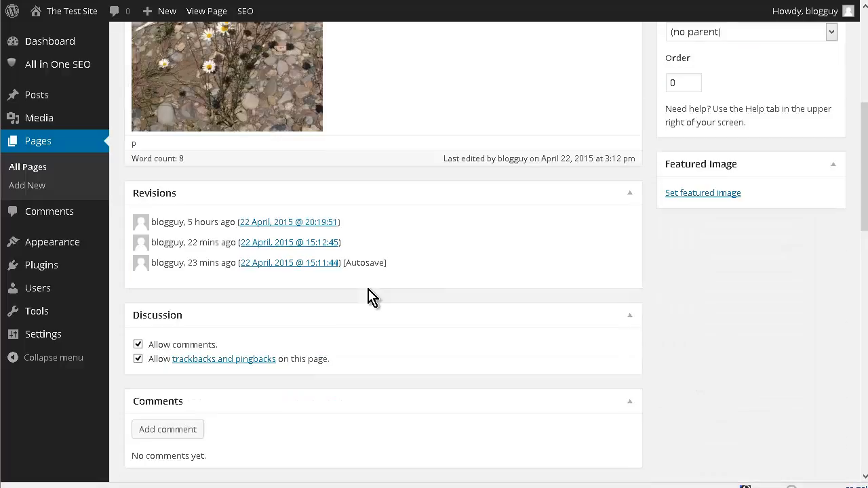
{"action": "scroll", "coordinate": [368, 299], "scroll_direction": "down", "scroll_amount": 3}
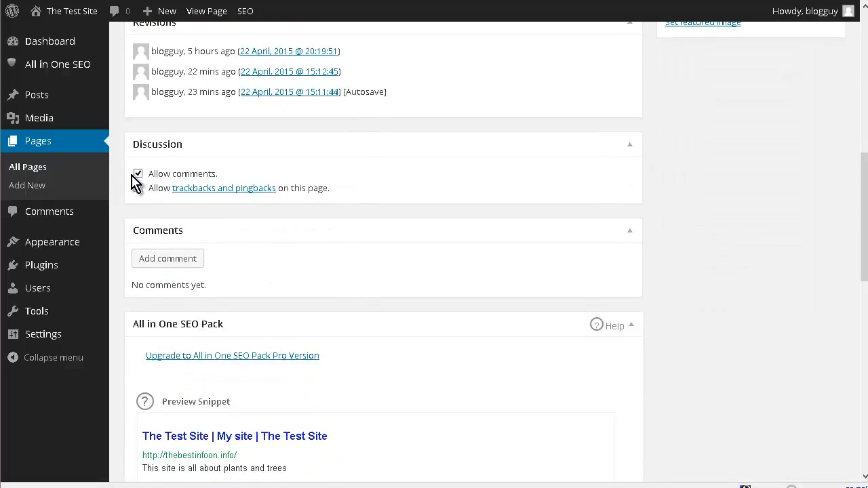
{"action": "left_click", "coordinate": [139, 174]}
{"action": "scroll", "coordinate": [834, 285], "scroll_direction": "up", "scroll_amount": 5}
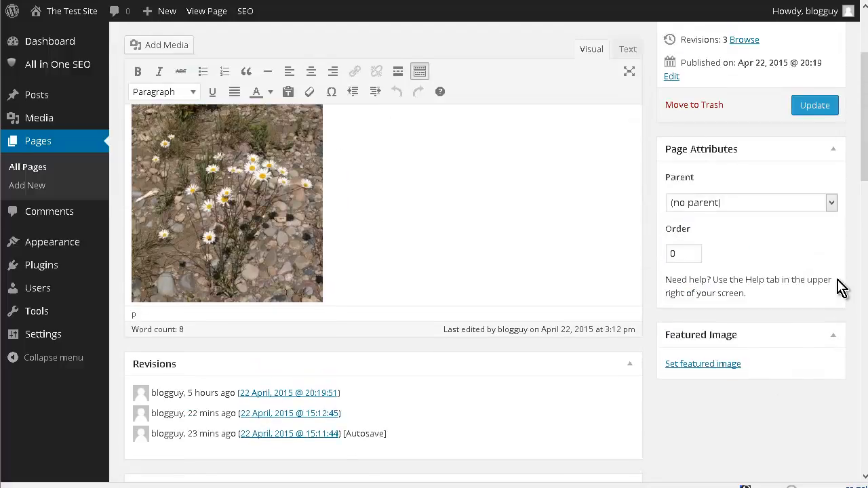
{"action": "scroll", "coordinate": [841, 288], "scroll_direction": "up", "scroll_amount": 2}
{"action": "left_click", "coordinate": [812, 192]}
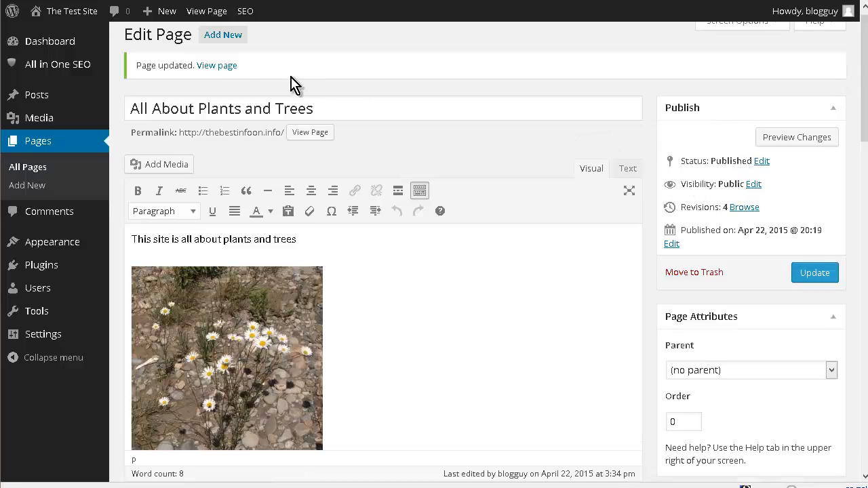
Step: View the updated page on the live site and check the area below the flower image for the comment form
{"action": "left_click", "coordinate": [216, 66]}
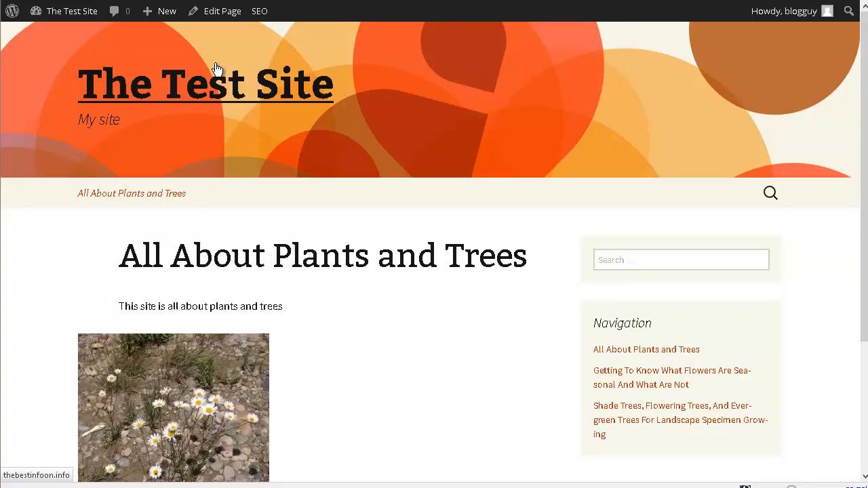
{"action": "scroll", "coordinate": [314, 93], "scroll_direction": "down", "scroll_amount": 3}
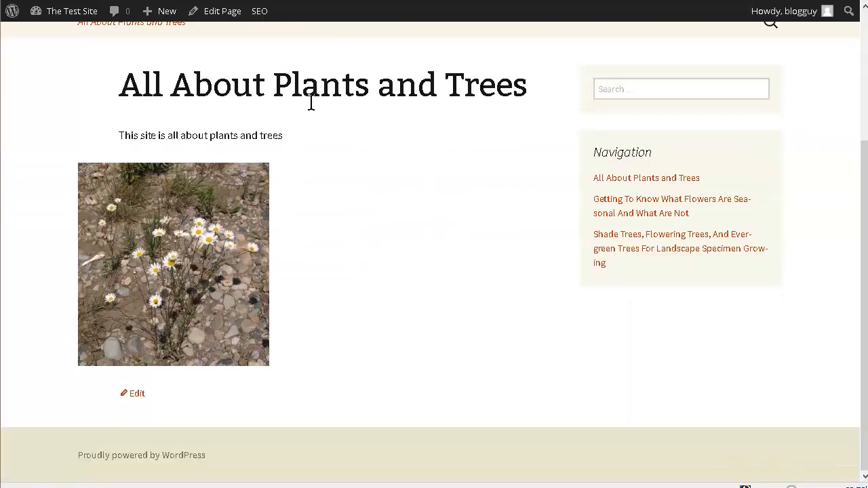
{"action": "scroll", "coordinate": [460, 333], "scroll_direction": "up", "scroll_amount": 3}
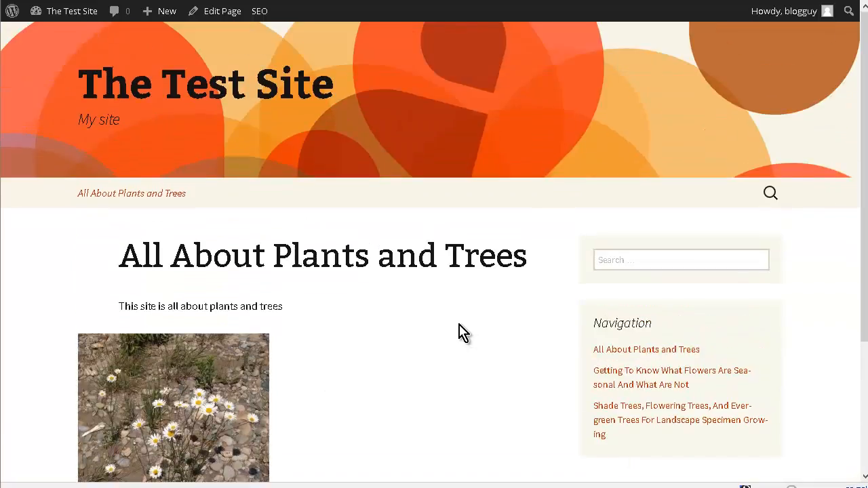